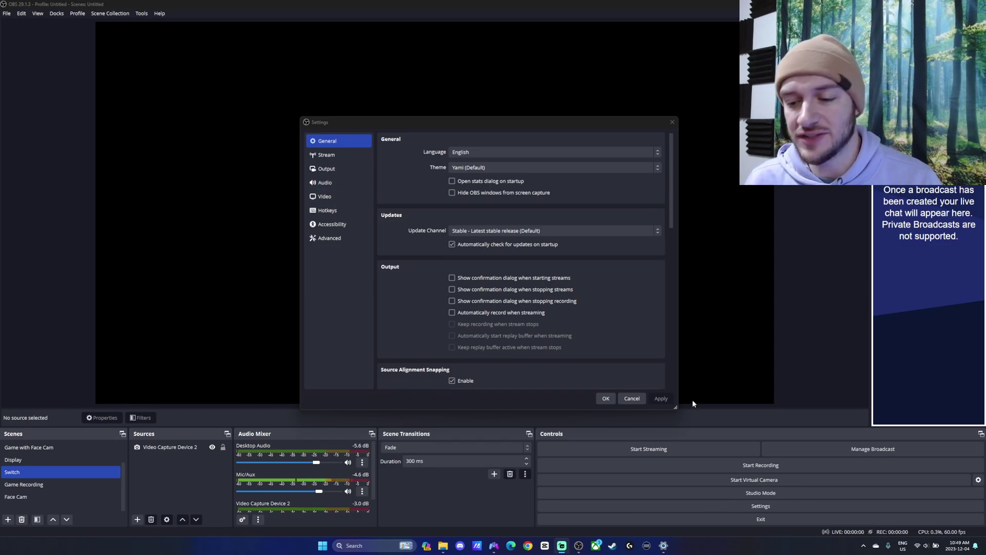
# Step: Cancel the Settings dialog, discarding changes and returning to the main window
pyautogui.click(638, 401)
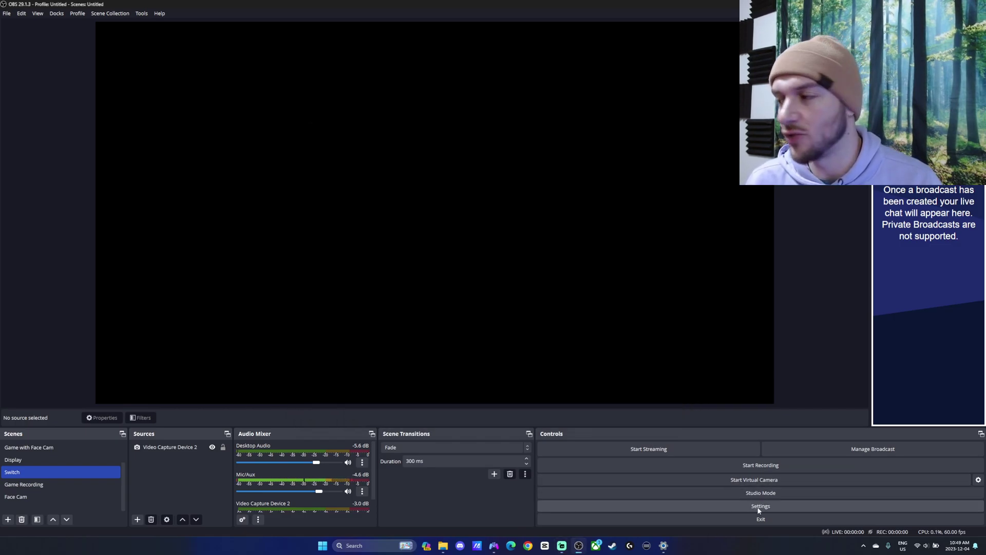
# Step: Reopen OBS Settings from the Controls dock on its General page
pyautogui.click(759, 510)
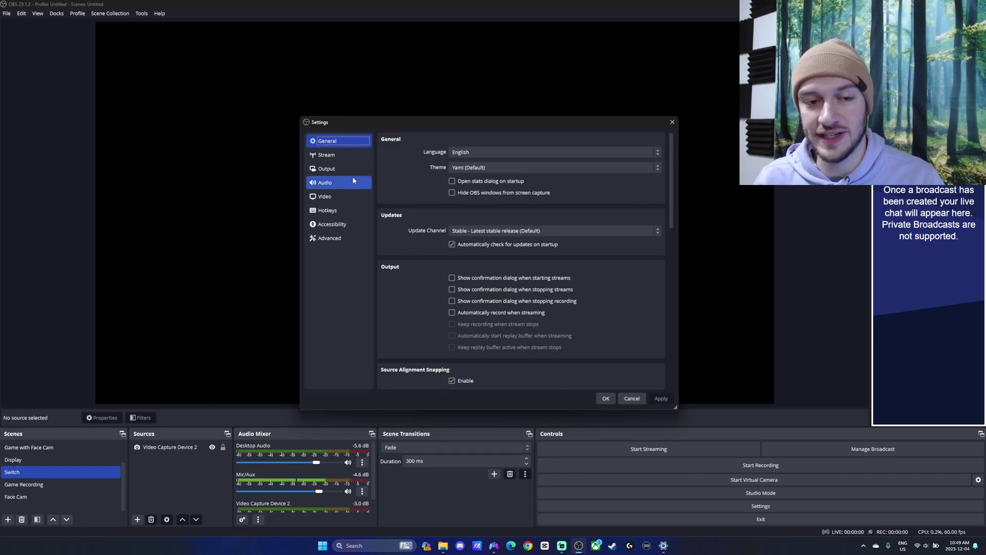
# Step: Move from Stream to the Output page, keep Advanced output mode, and show Recording
pyautogui.click(339, 154)
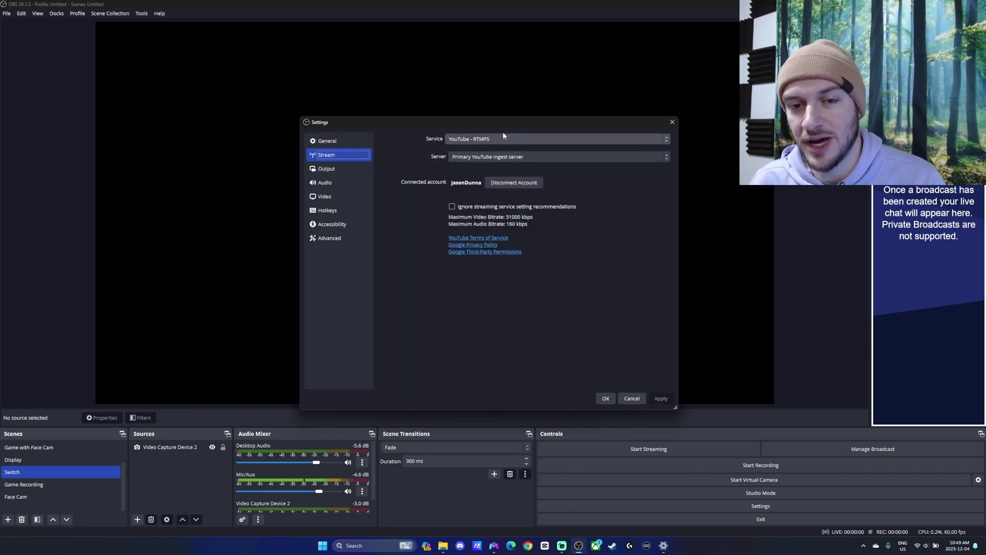
pyautogui.click(327, 174)
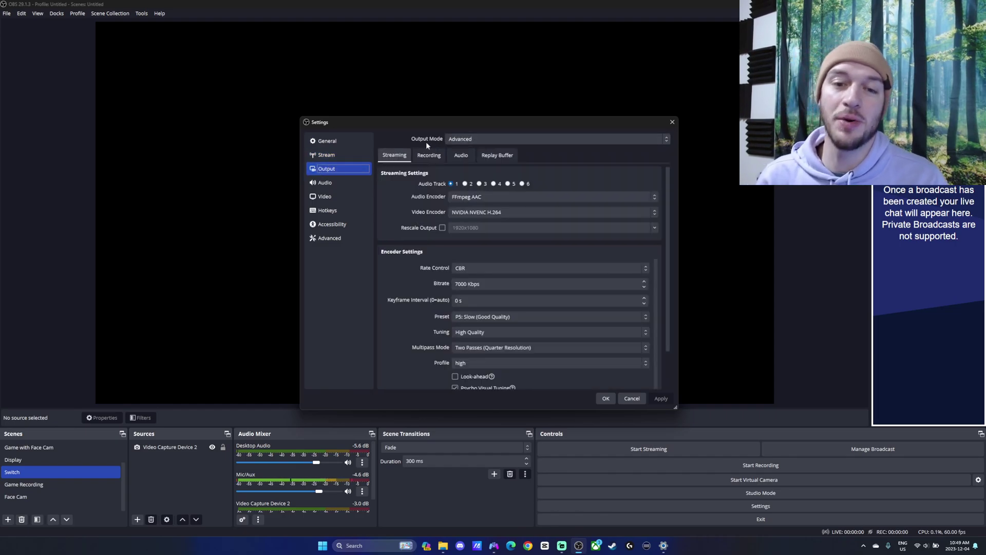
pyautogui.click(462, 142)
pyautogui.click(463, 143)
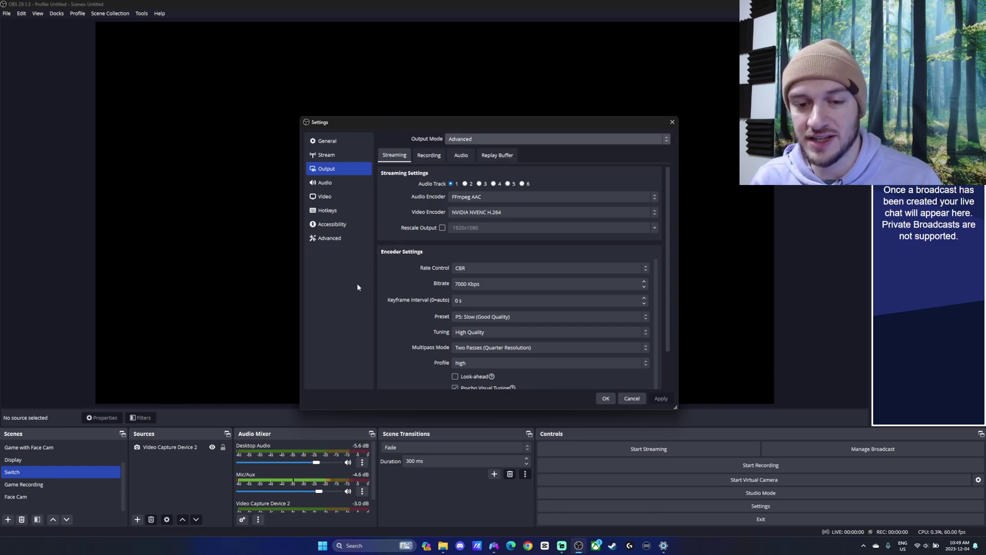
pyautogui.click(435, 160)
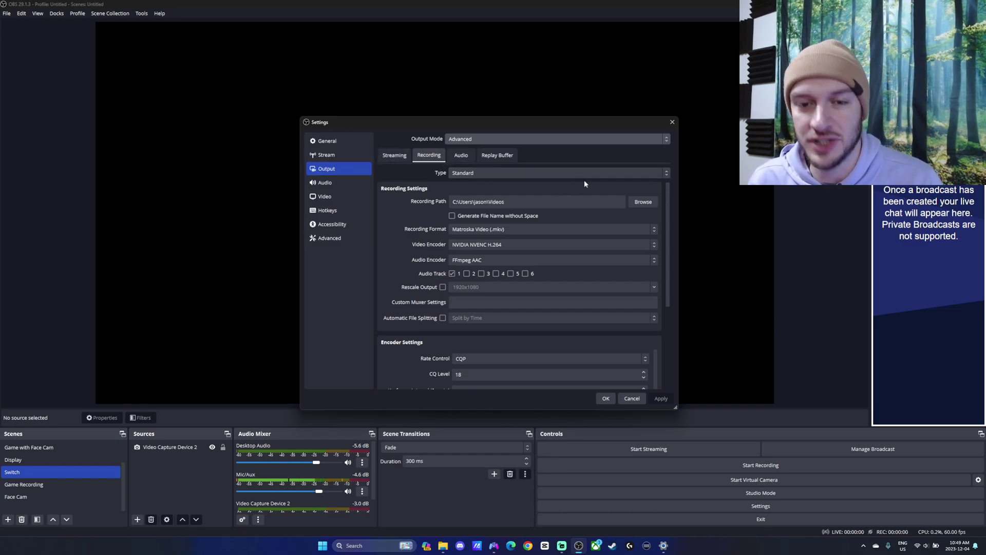
pyautogui.click(491, 171)
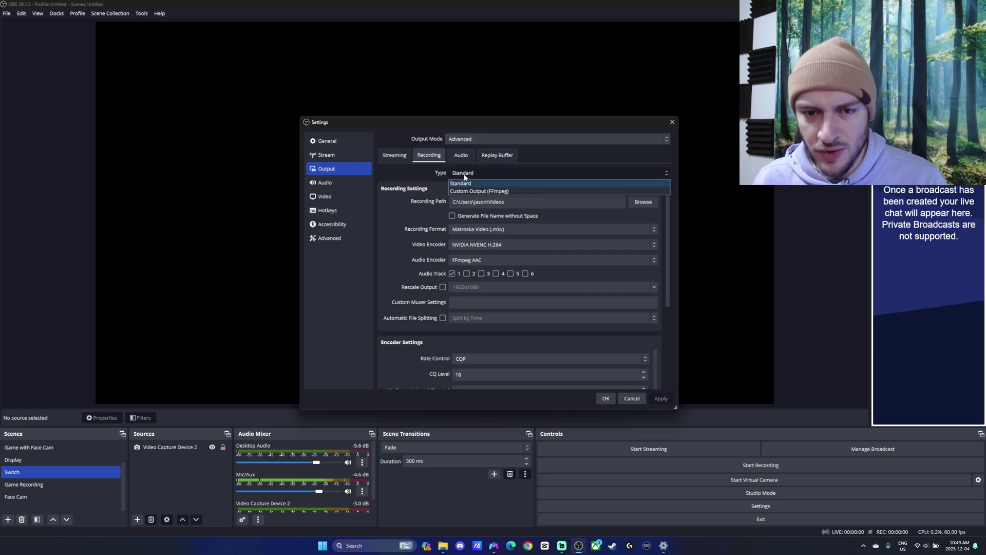
pyautogui.click(419, 186)
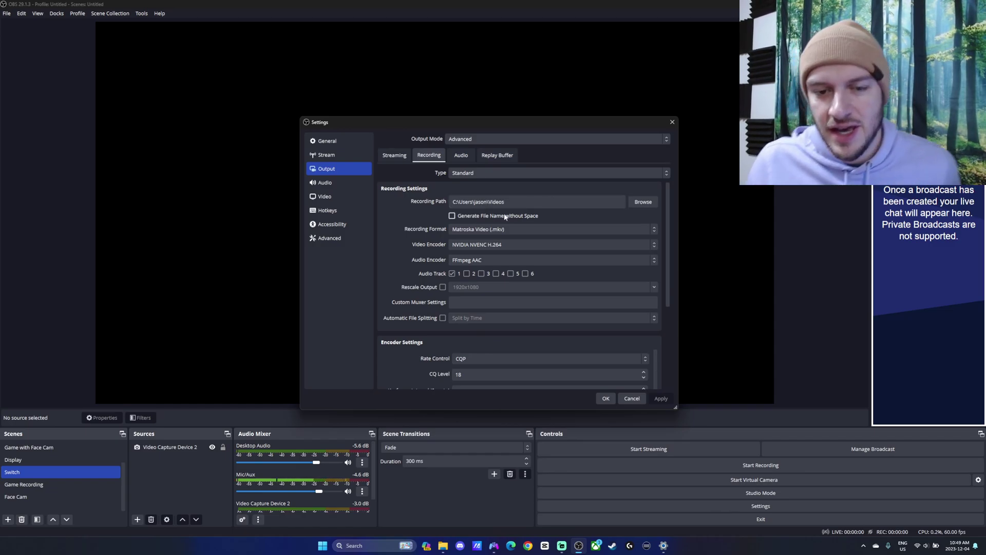
pyautogui.click(533, 229)
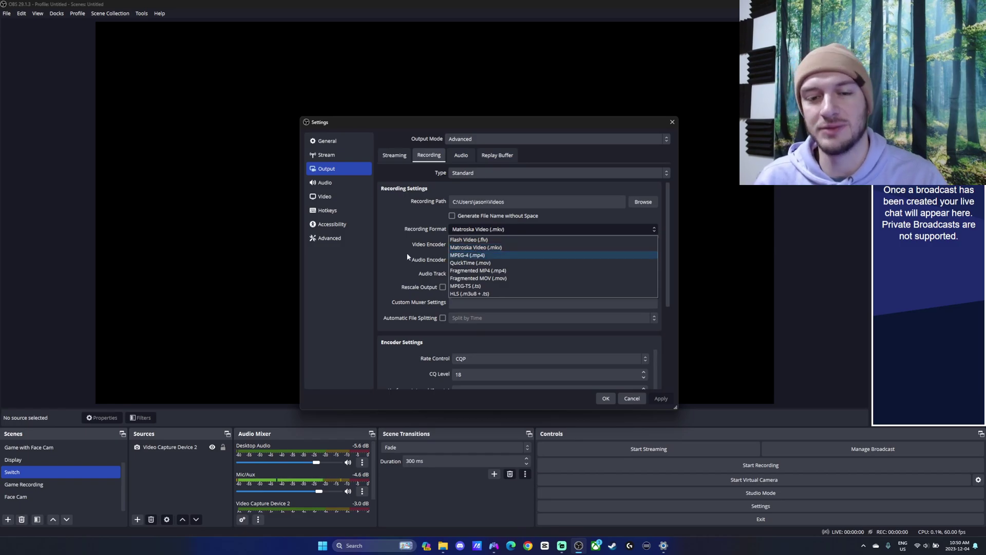
pyautogui.click(401, 235)
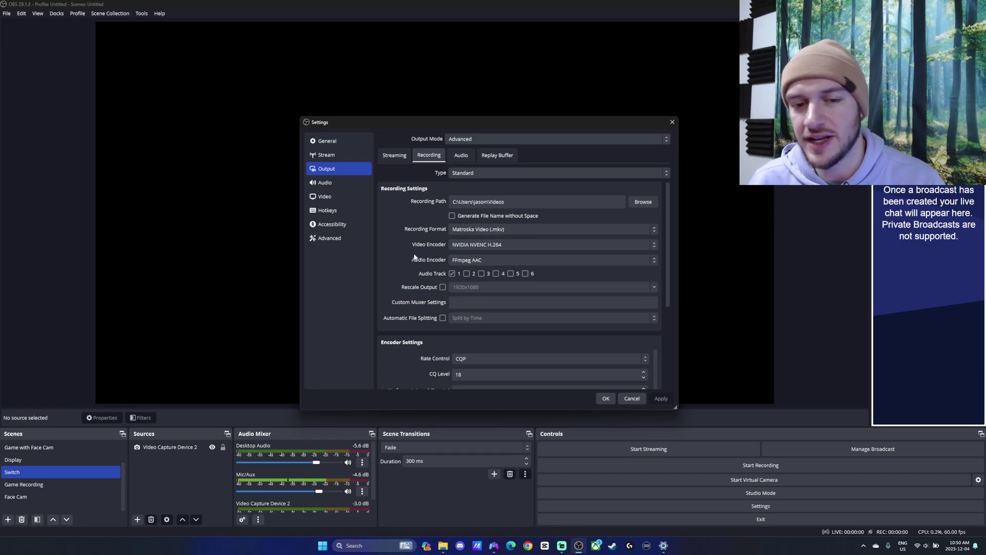
pyautogui.click(481, 246)
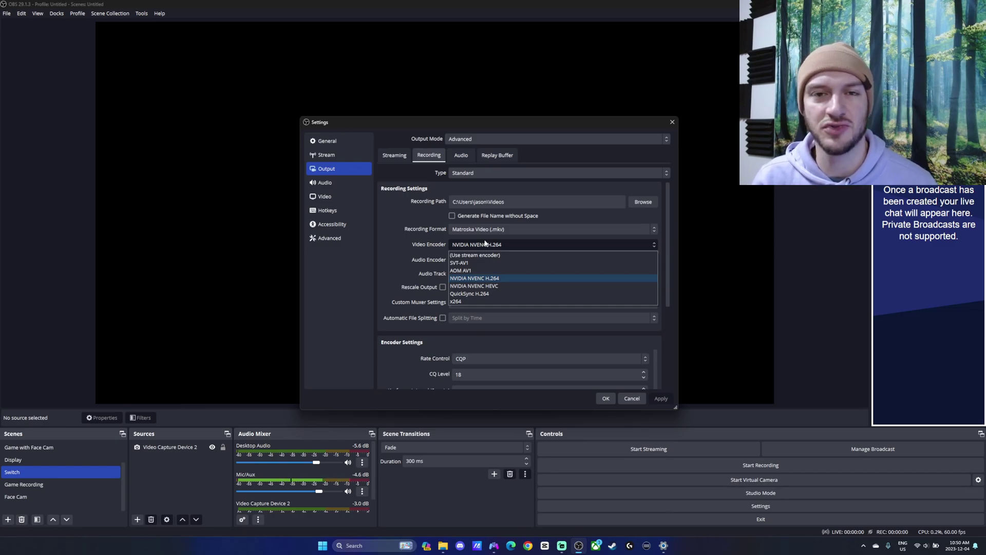
pyautogui.click(485, 243)
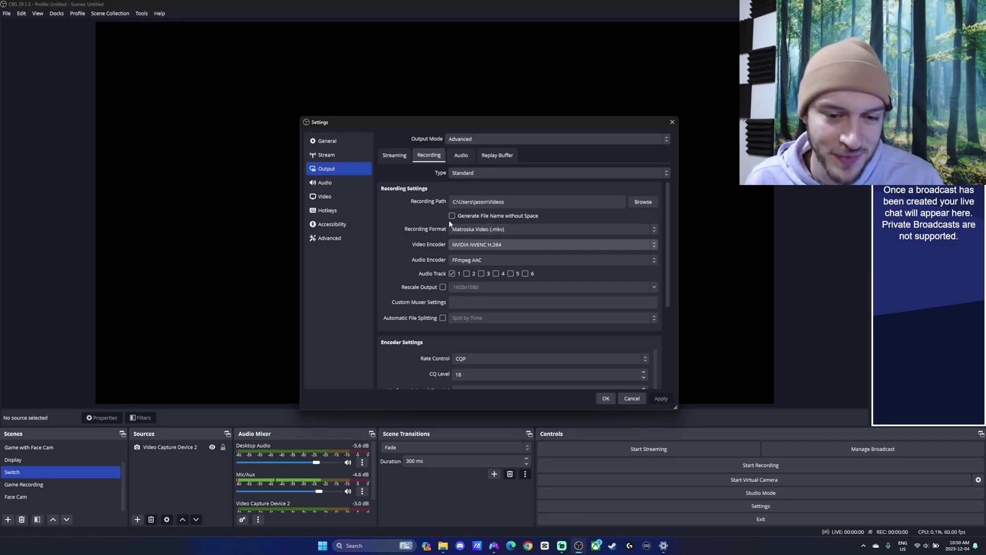
pyautogui.click(461, 263)
pyautogui.click(399, 262)
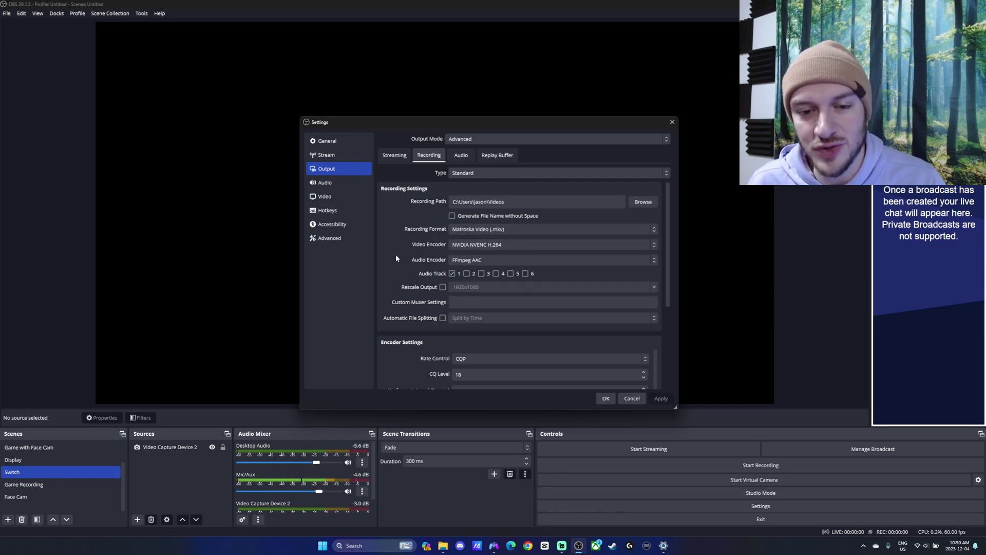
# Step: Scroll to the recording Encoder Settings and leave Rate Control on CQP
pyautogui.scroll(-1, 396, 254)
pyautogui.scroll(1, 396, 242)
pyautogui.scroll(-1, 397, 254)
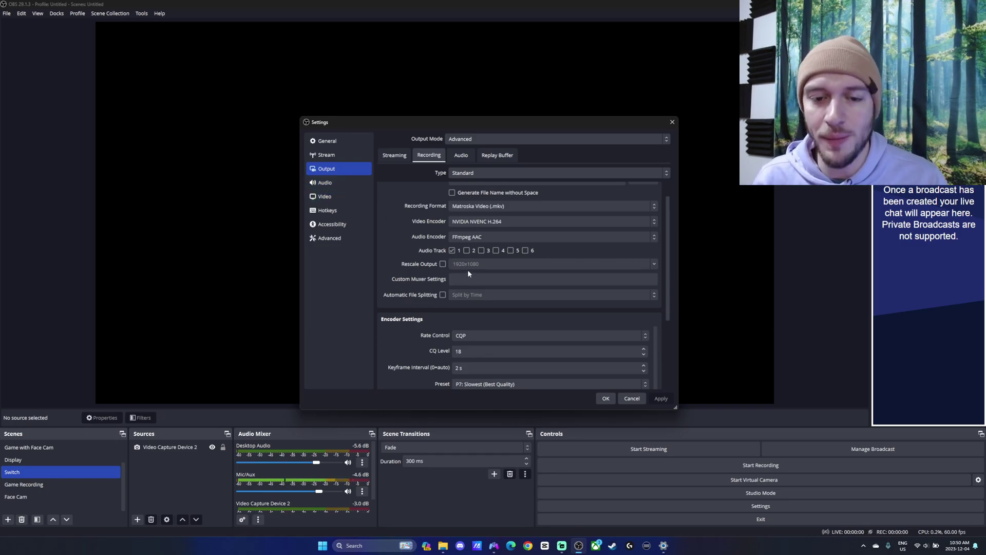
pyautogui.scroll(-1, 470, 259)
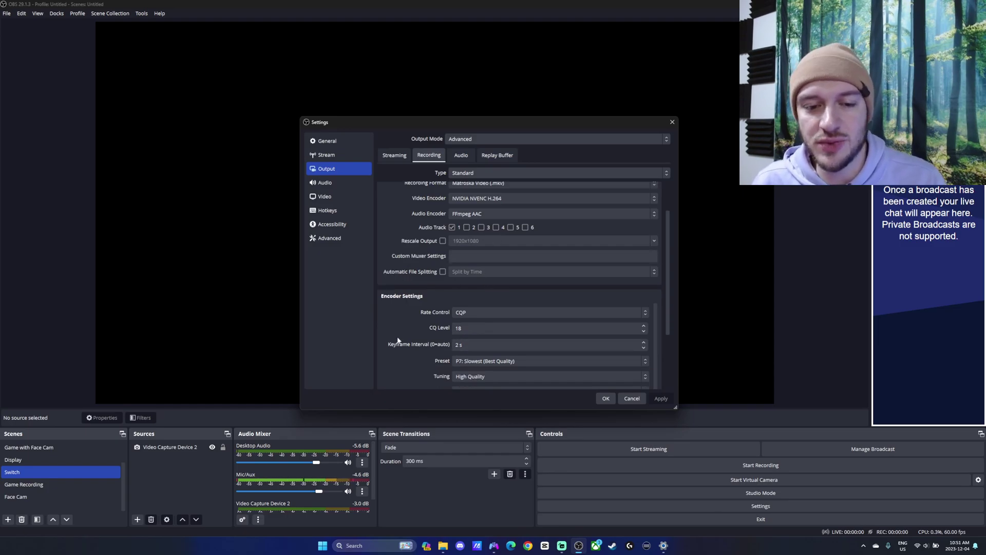
pyautogui.scroll(-1, 398, 296)
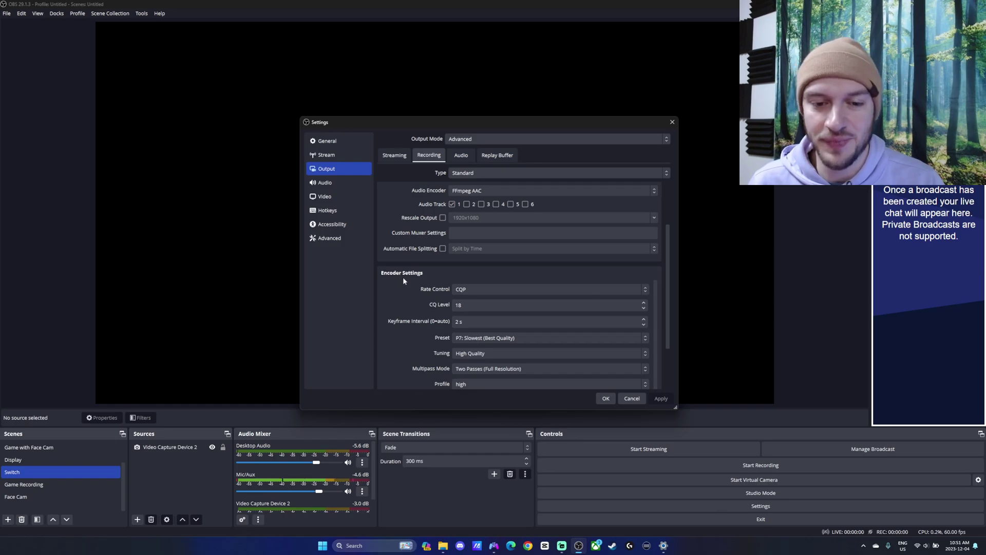
pyautogui.scroll(-1, 462, 265)
pyautogui.click(474, 266)
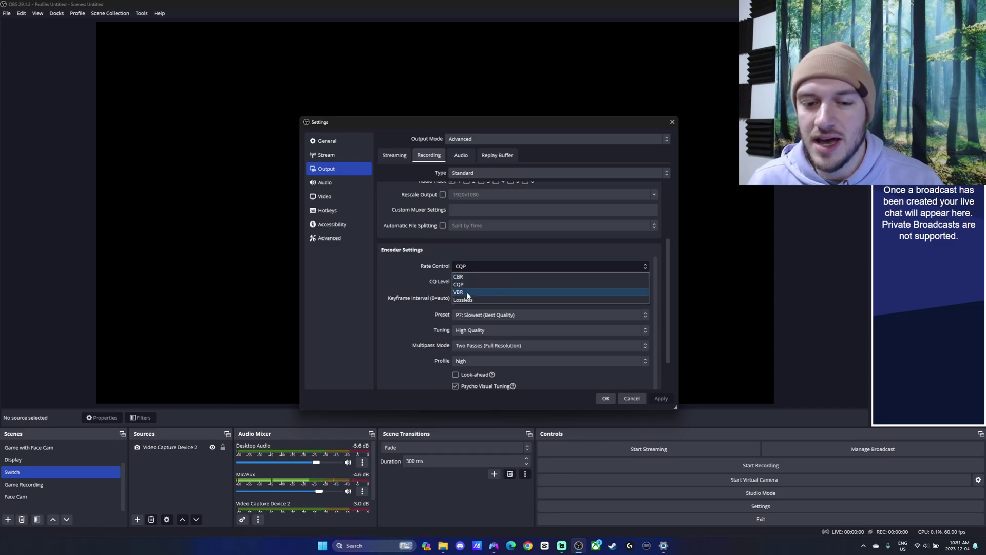
pyautogui.click(511, 257)
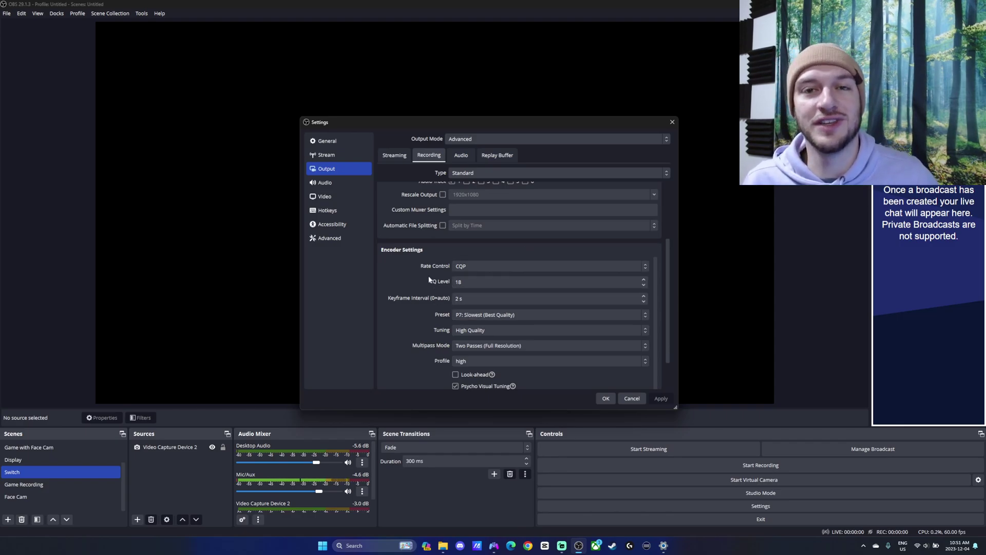
# Step: Adjust the CQ Level spinner up and down, settling it at 18
pyautogui.click(644, 279)
pyautogui.click(644, 279)
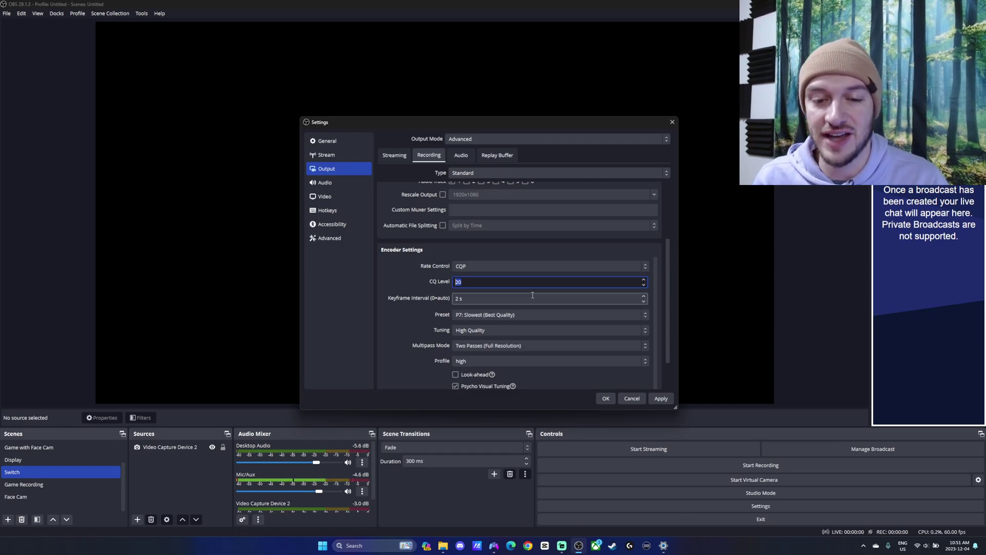
pyautogui.click(643, 285)
pyautogui.click(644, 286)
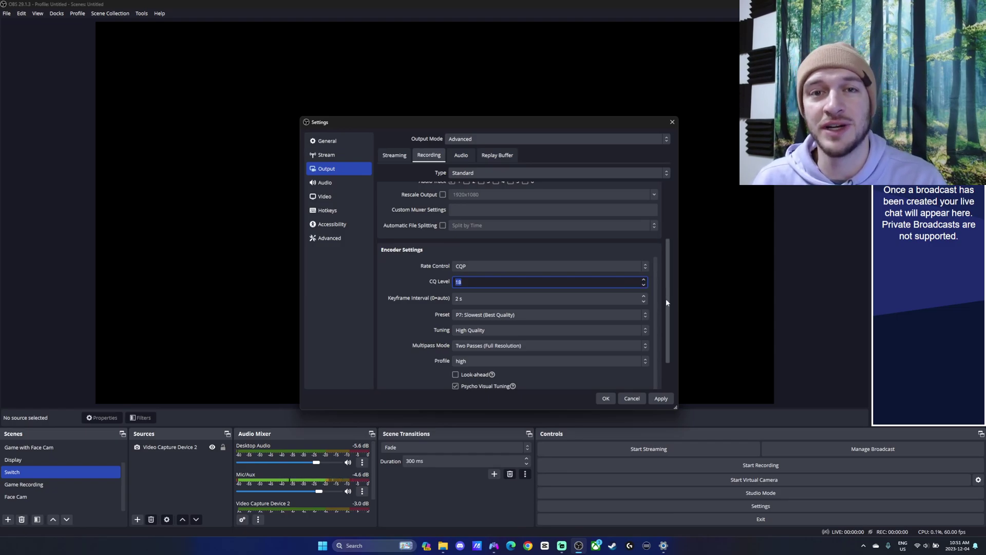
pyautogui.click(644, 284)
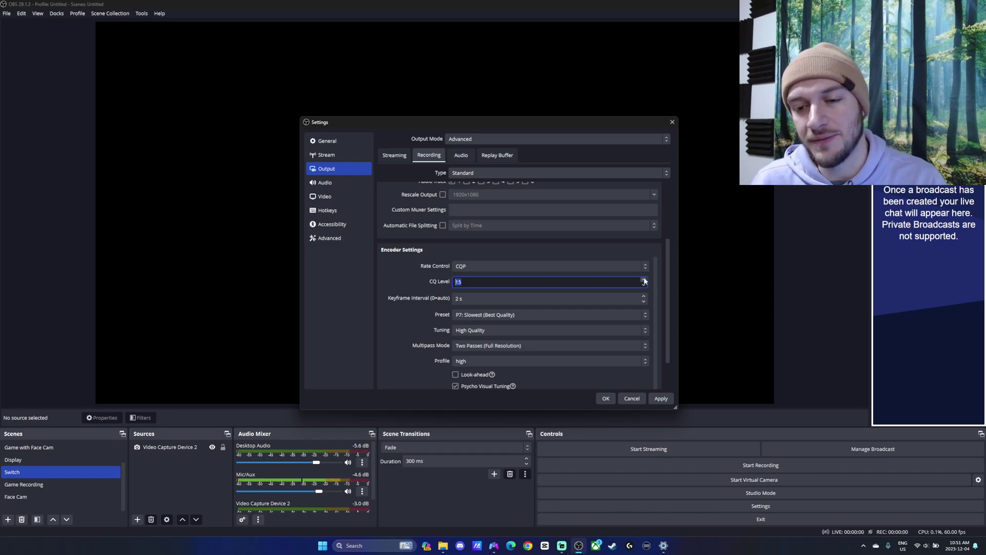
pyautogui.click(644, 279)
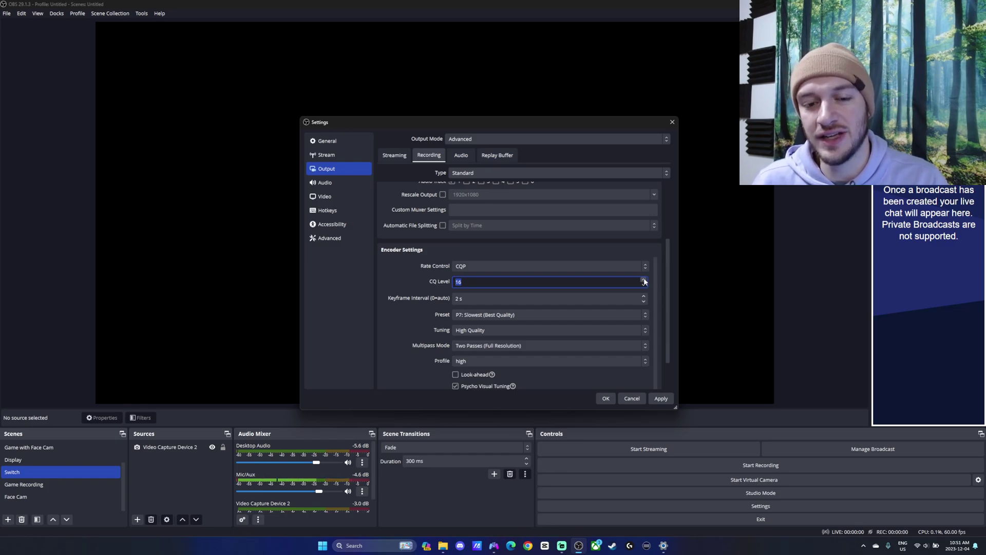
pyautogui.click(643, 280)
pyautogui.click(644, 280)
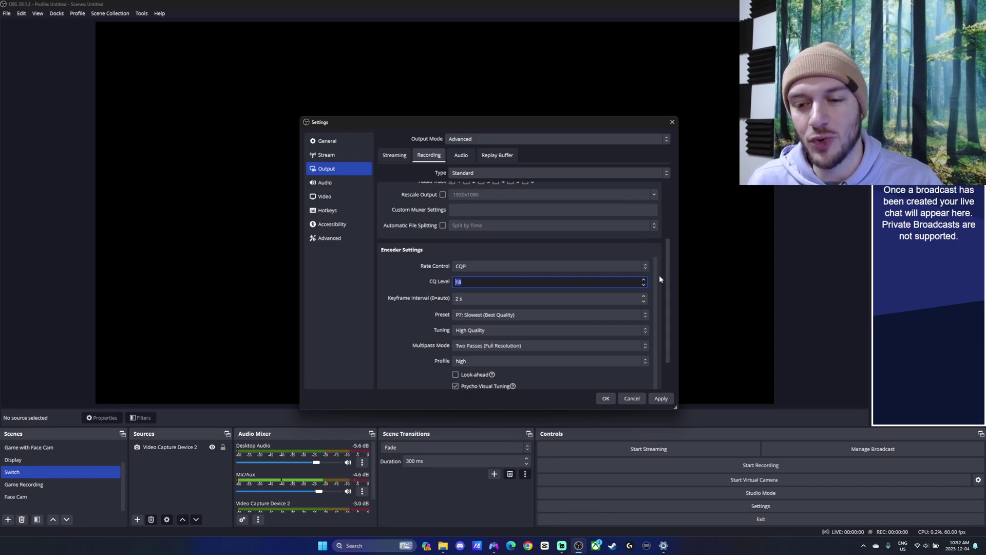
pyautogui.moveTo(656, 279); pyautogui.dragTo(655, 291)
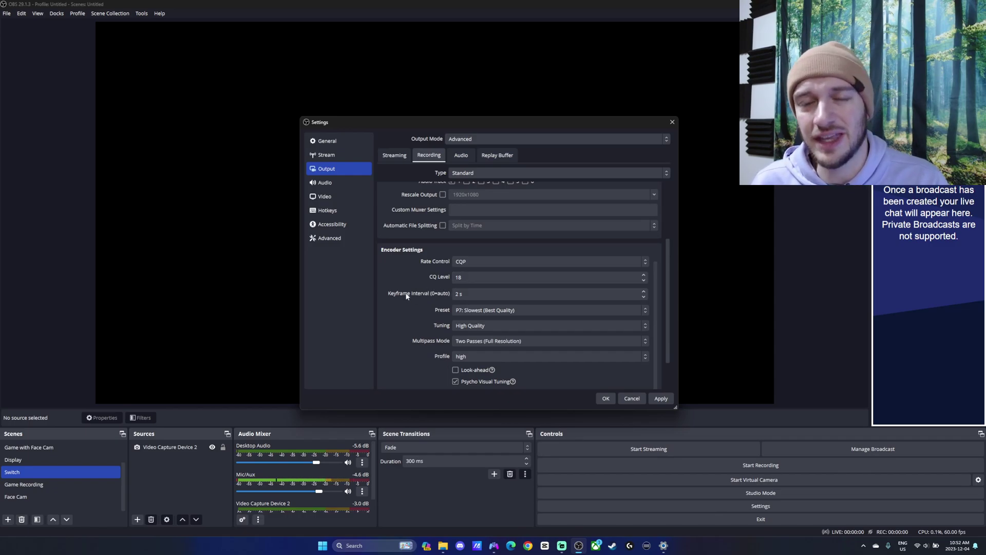
pyautogui.scroll(-1, 414, 294)
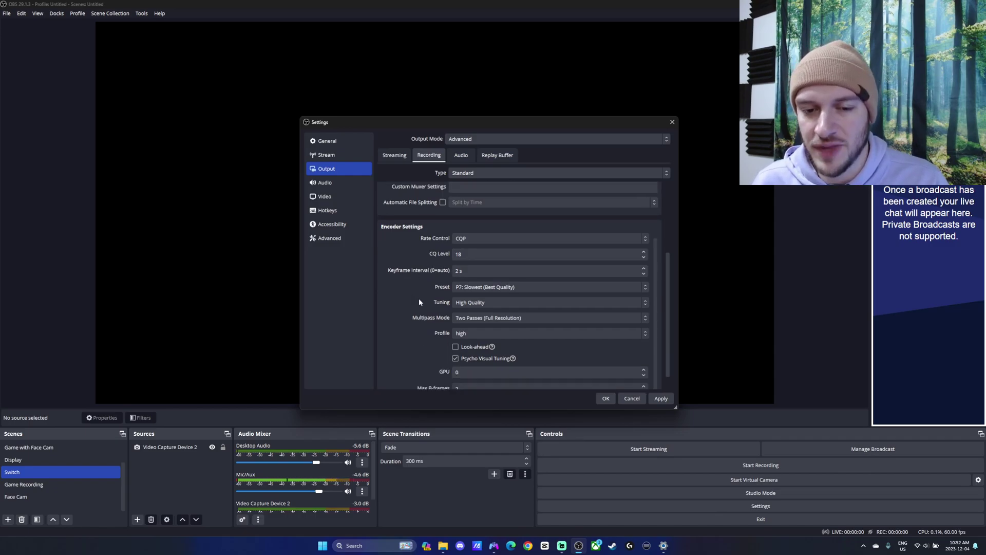
pyautogui.click(492, 290)
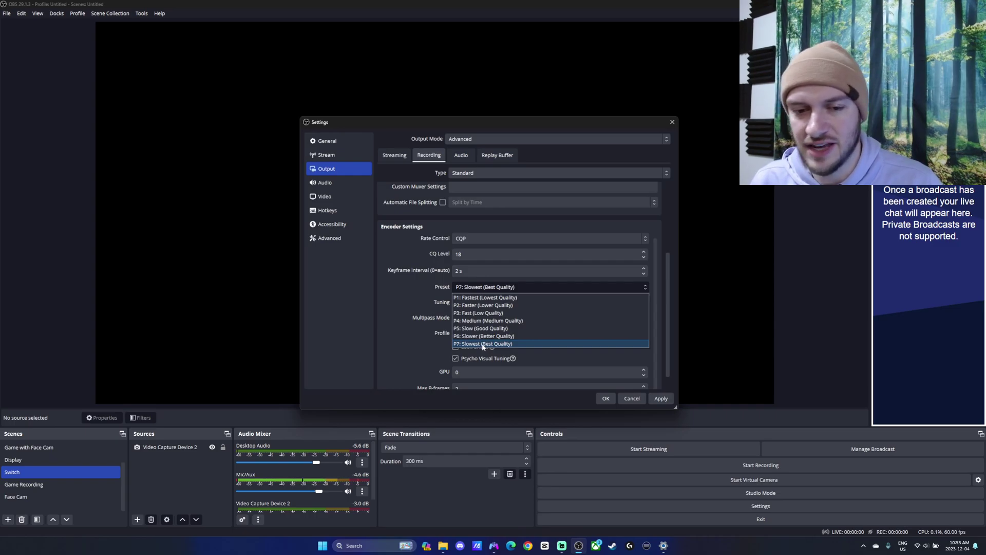
pyautogui.click(482, 344)
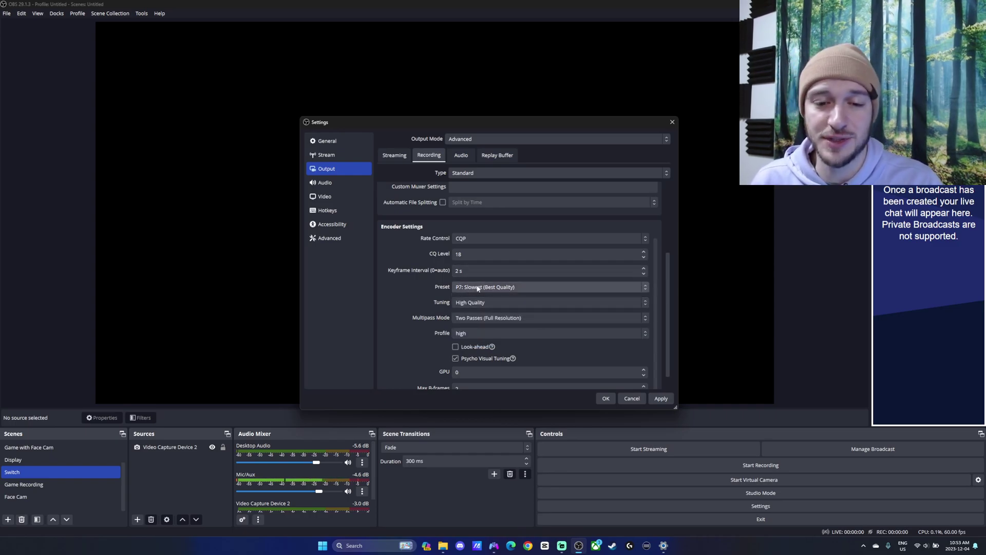
pyautogui.click(496, 302)
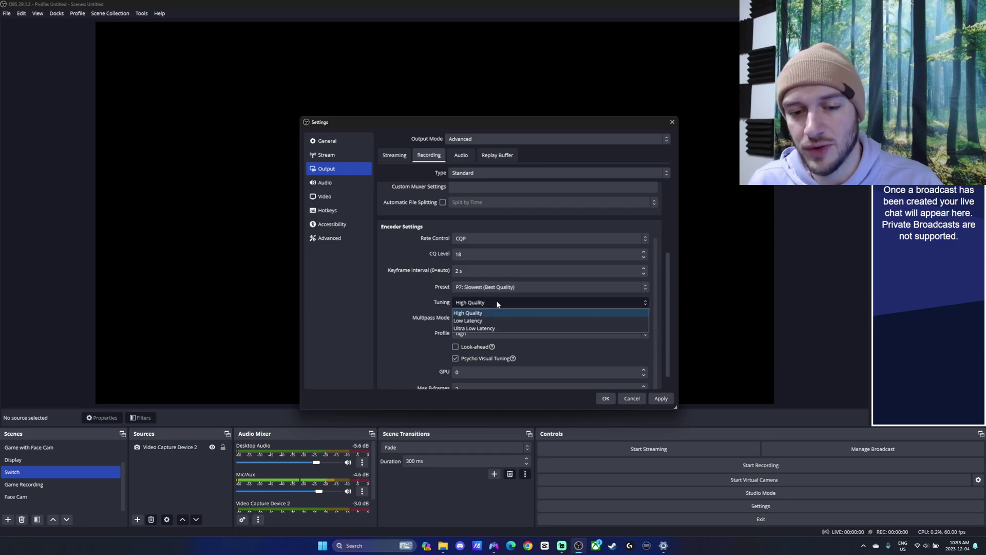
pyautogui.click(404, 298)
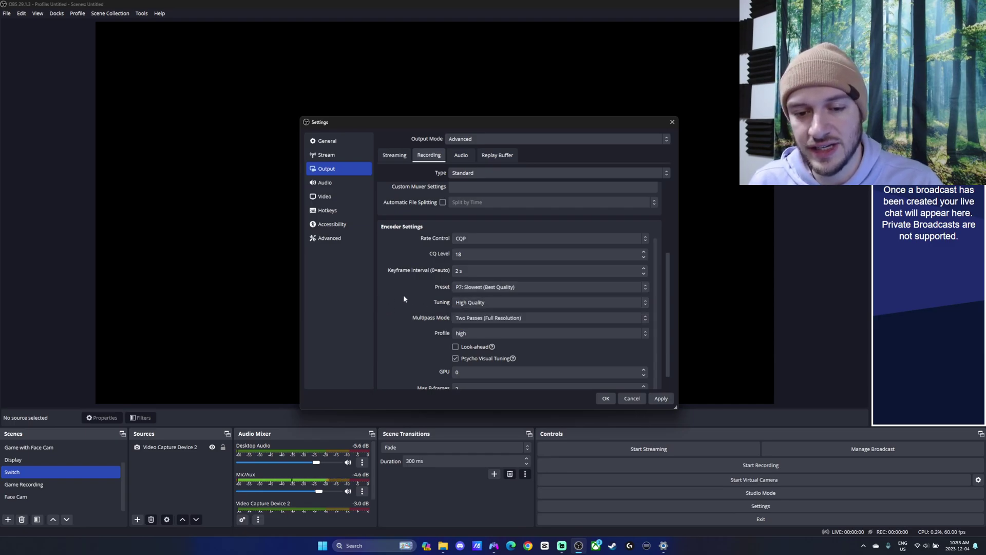
pyautogui.click(493, 318)
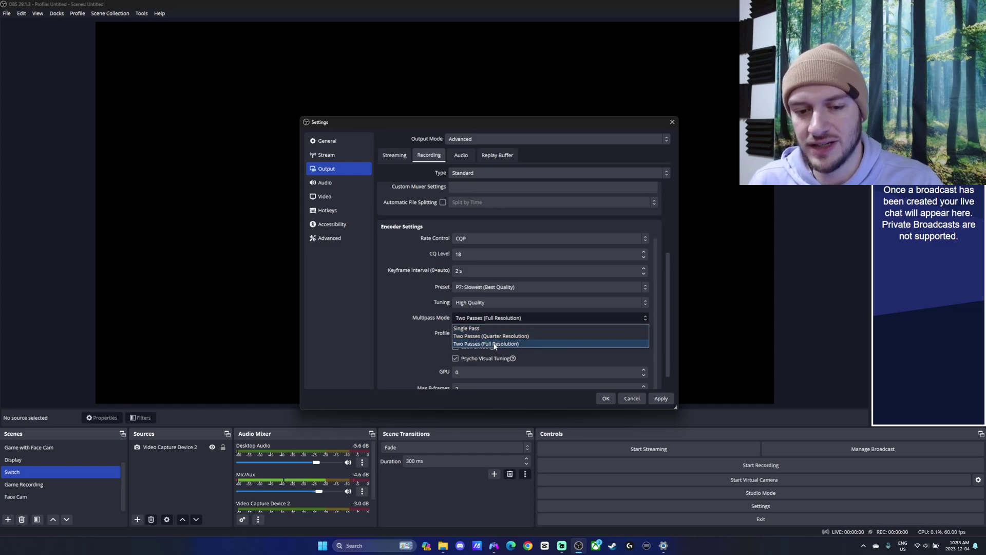
pyautogui.click(377, 320)
pyautogui.scroll(-1, 405, 337)
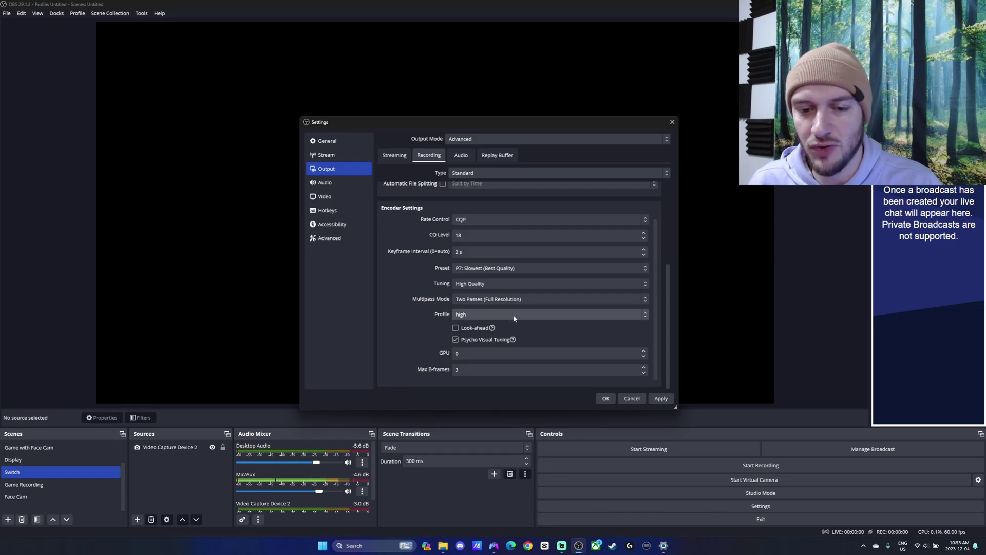
pyautogui.click(513, 315)
pyautogui.click(398, 321)
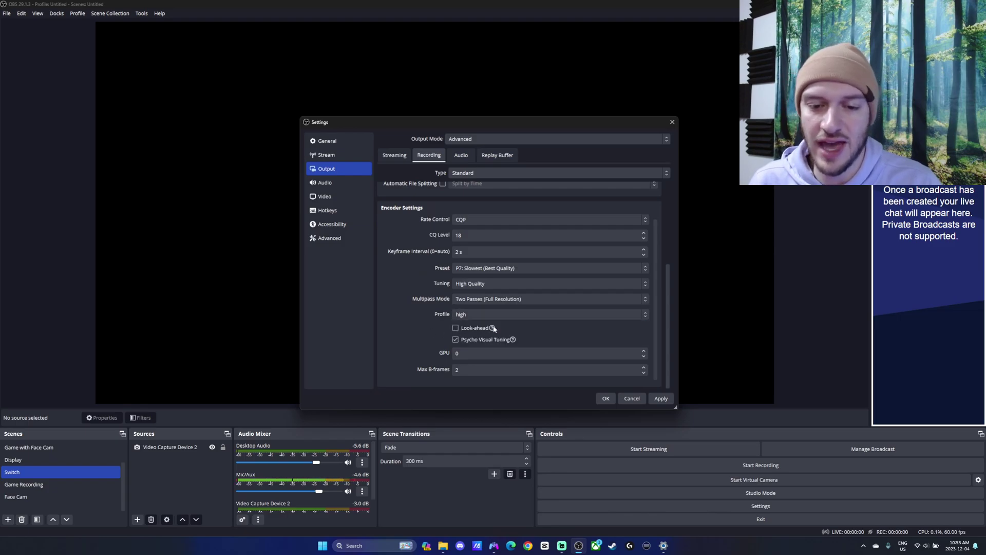
pyautogui.moveTo(492, 327)
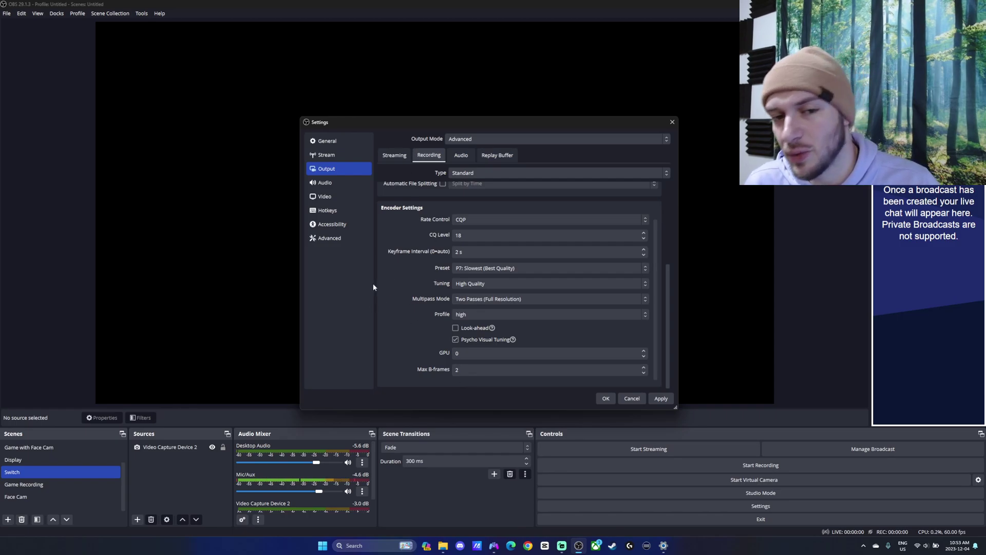
pyautogui.scroll(3, 414, 269)
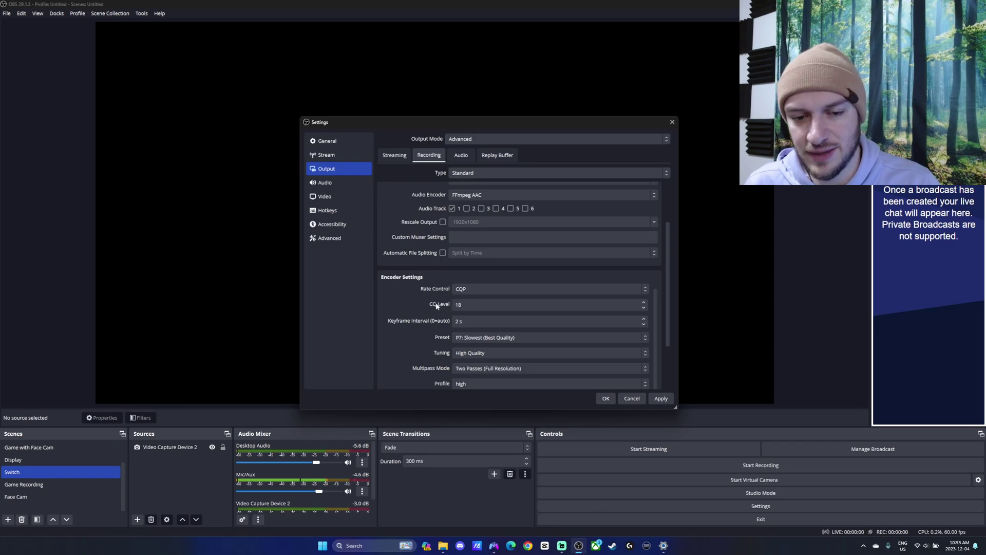
pyautogui.scroll(3, 400, 321)
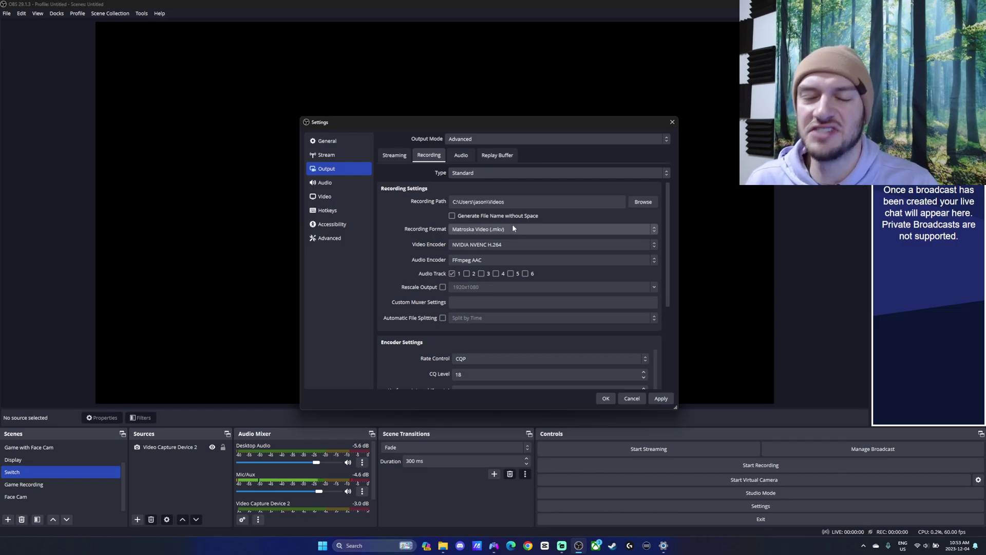
# Step: Keep Track 1 audio bitrate at 160 and view the disabled Replay Buffer options
pyautogui.click(466, 163)
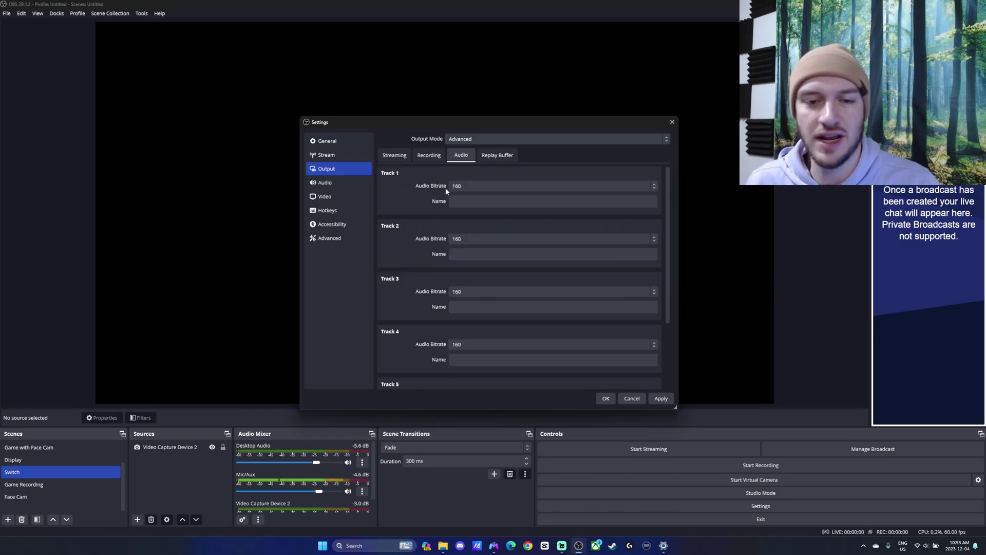
pyautogui.click(488, 186)
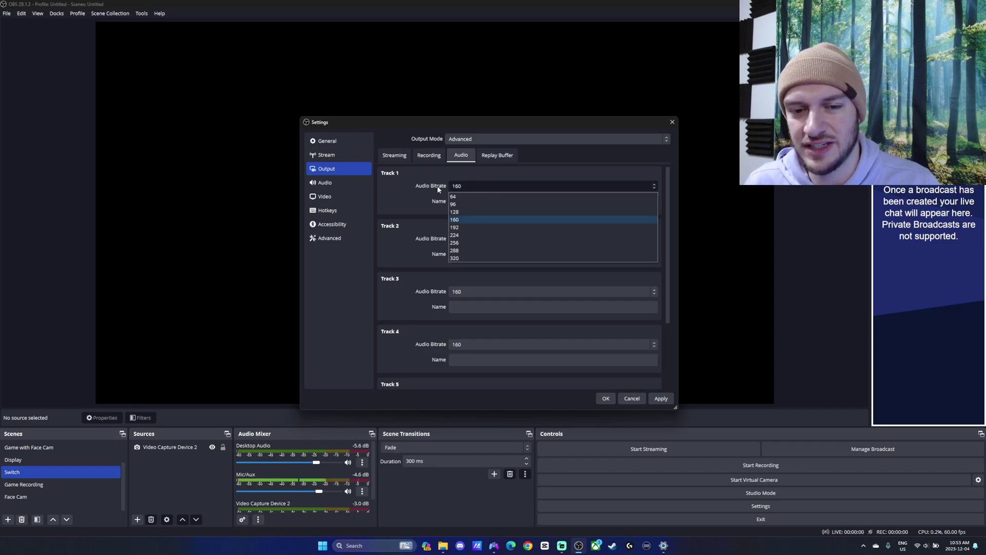
pyautogui.click(390, 191)
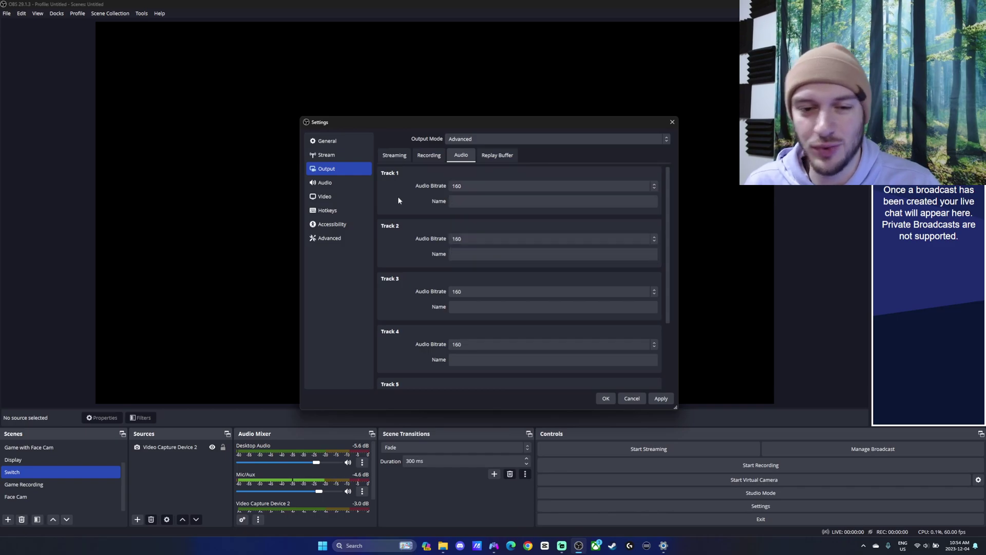
pyautogui.scroll(-1, 432, 169)
pyautogui.click(497, 155)
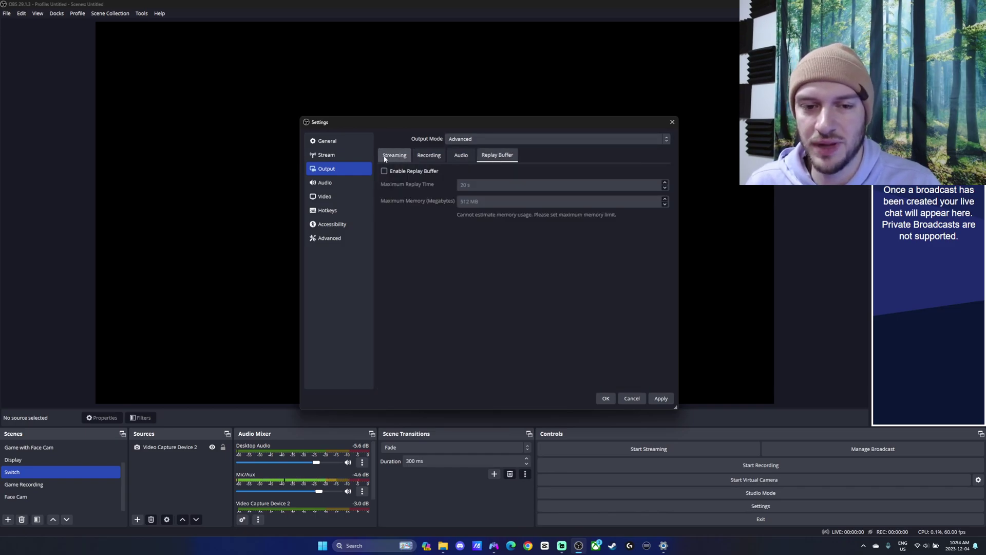
# Step: Go to the Audio page and keep the sample rate at 48 kHz
pyautogui.click(429, 155)
pyautogui.click(324, 182)
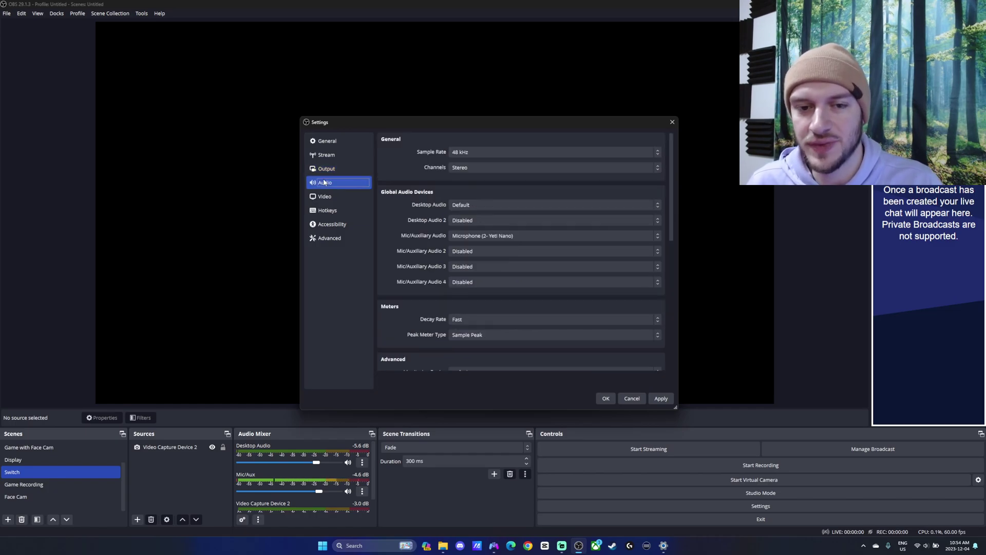
pyautogui.click(486, 154)
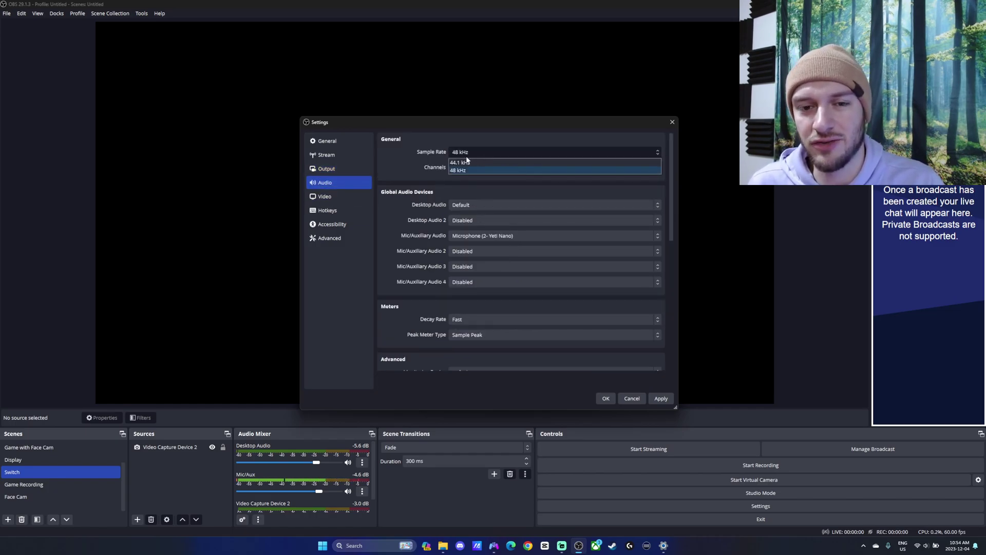
pyautogui.click(414, 159)
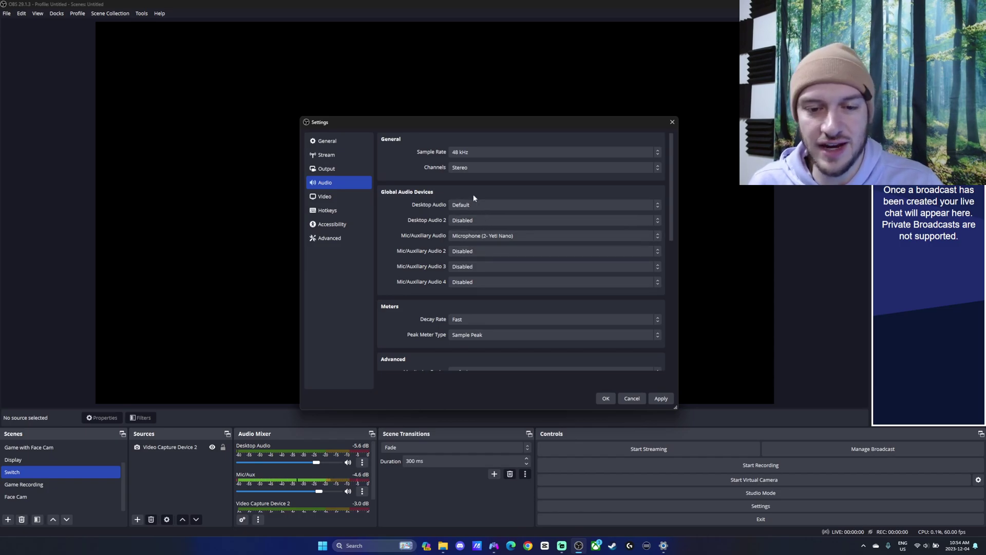
pyautogui.scroll(-4, 437, 246)
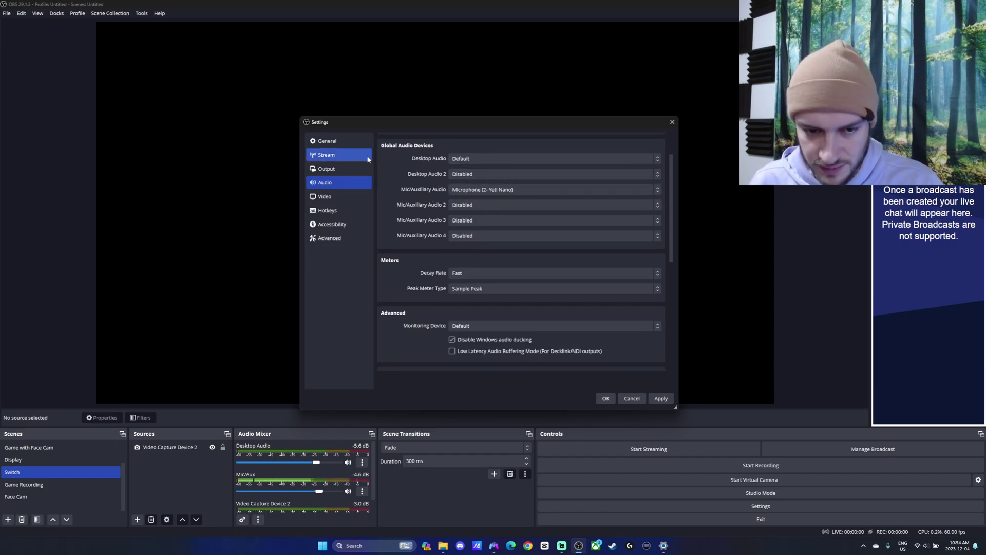
# Step: Open the Video page and keep the output resolution at 2560x1440
pyautogui.click(329, 201)
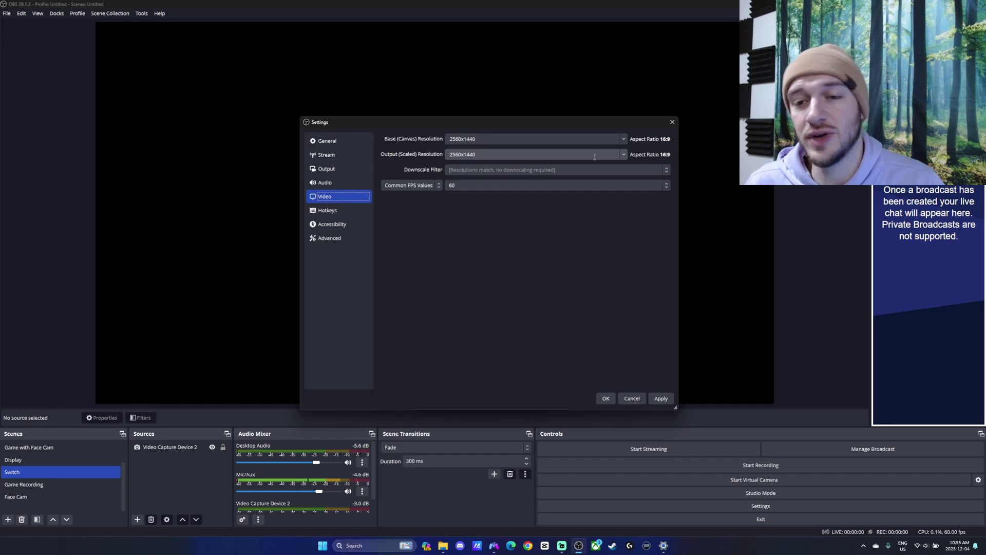
pyautogui.click(624, 154)
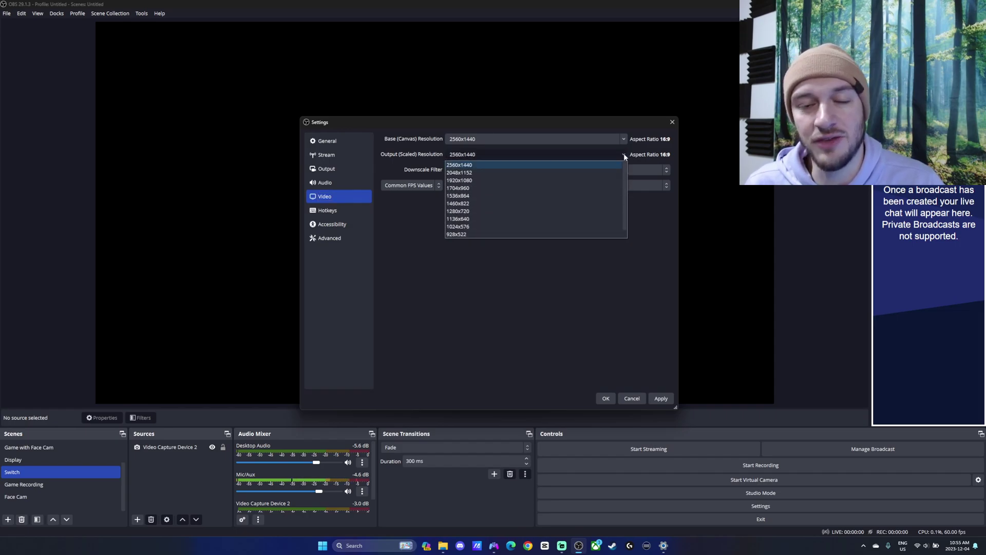
pyautogui.click(624, 155)
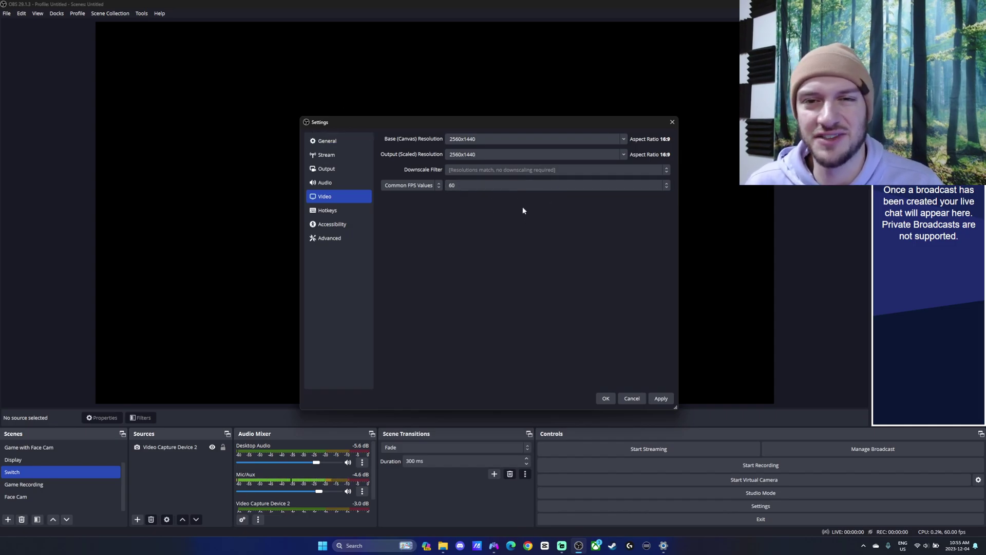
# Step: Scroll through the Hotkeys list, then view the Accessibility colour settings
pyautogui.click(339, 215)
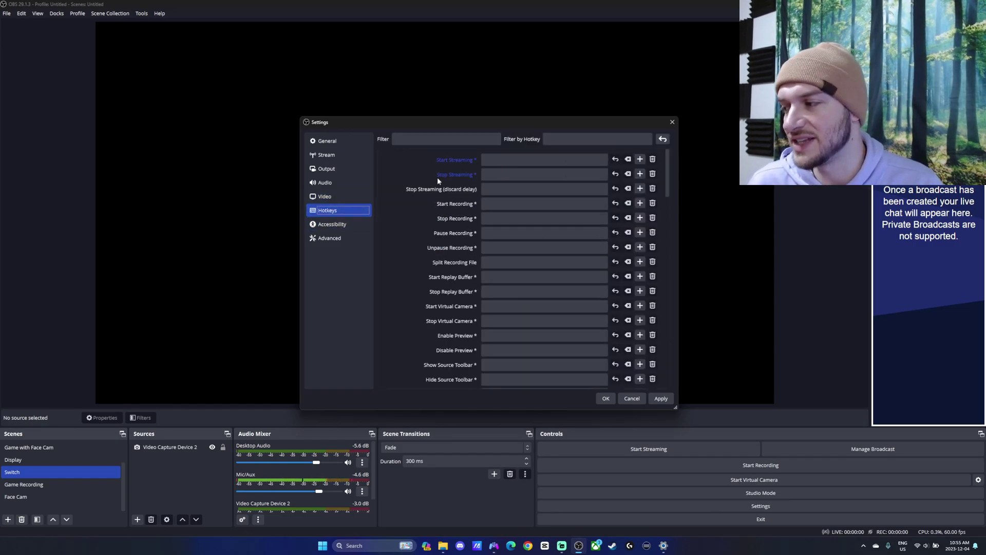
pyautogui.scroll(-15, 441, 274)
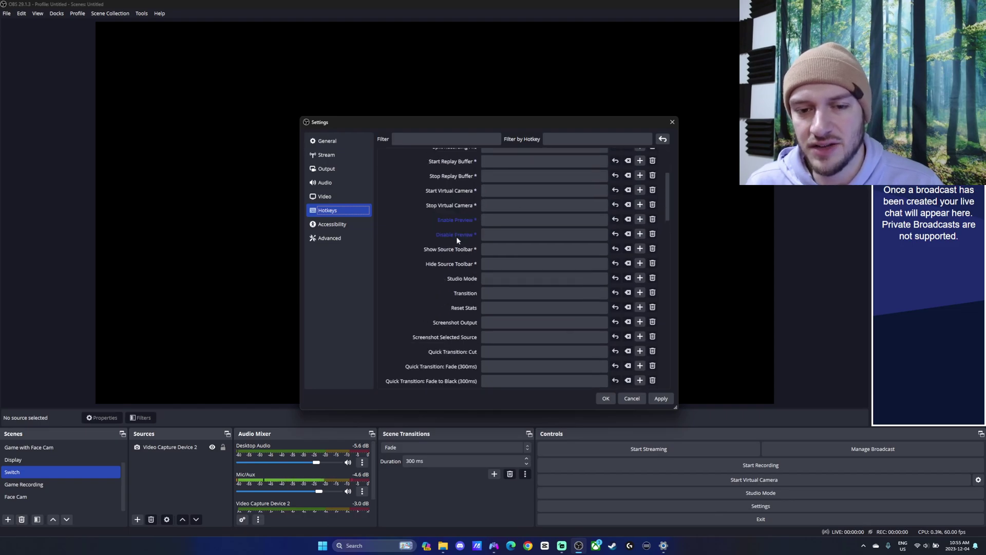
pyautogui.scroll(-3, 462, 246)
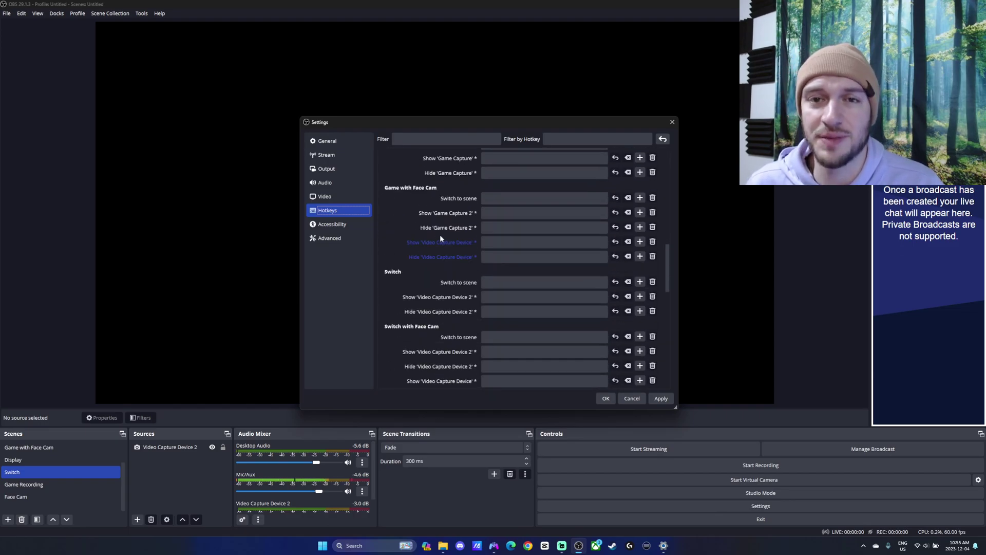
pyautogui.scroll(4, 426, 236)
pyautogui.scroll(4, 425, 216)
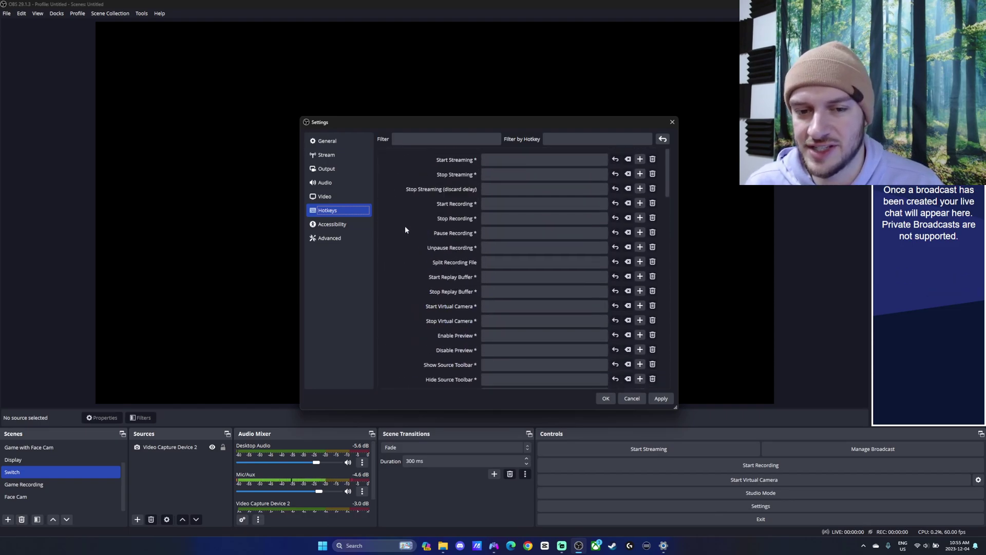
pyautogui.click(329, 225)
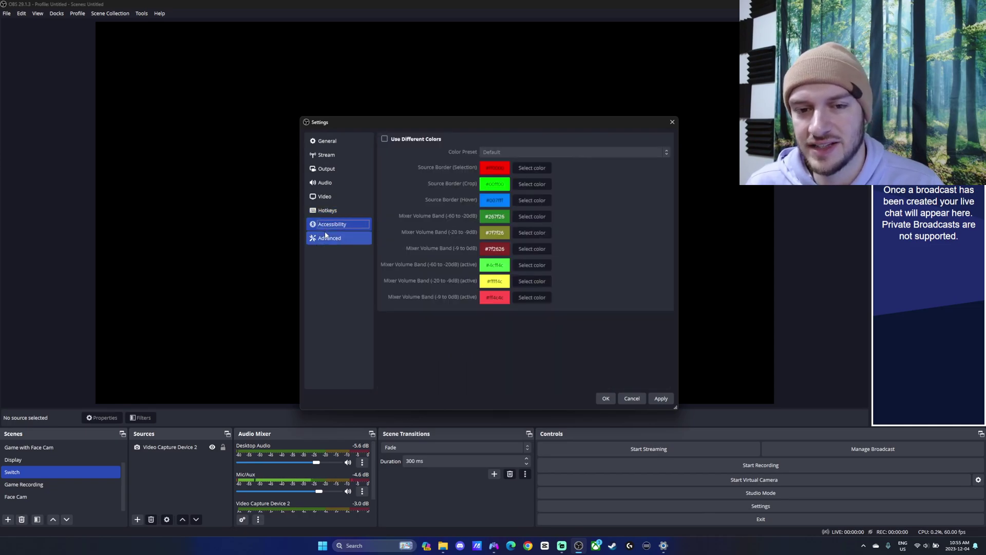
# Step: On the Advanced page, keep colour space Rec. 709 and scroll through the remaining options
pyautogui.click(331, 238)
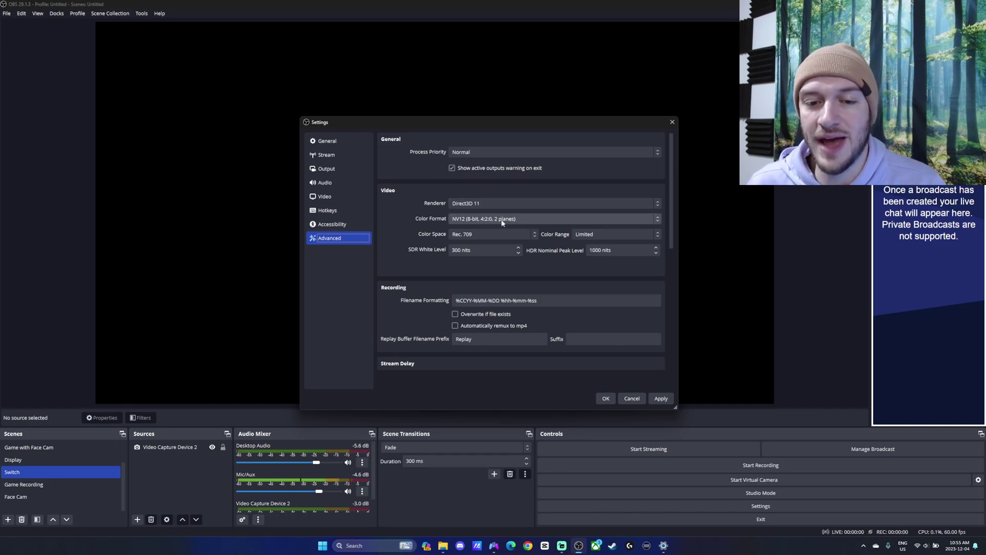
pyautogui.click(472, 235)
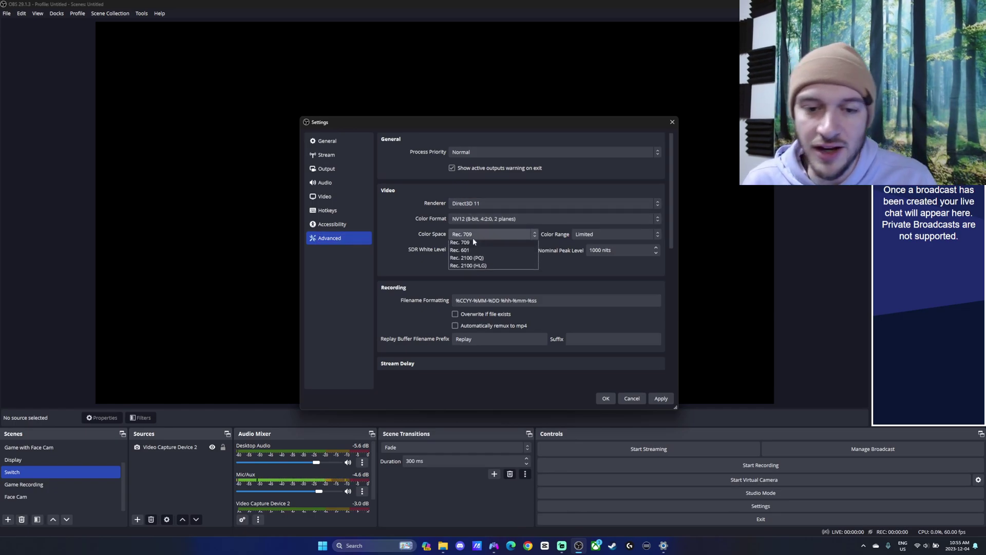
pyautogui.click(426, 236)
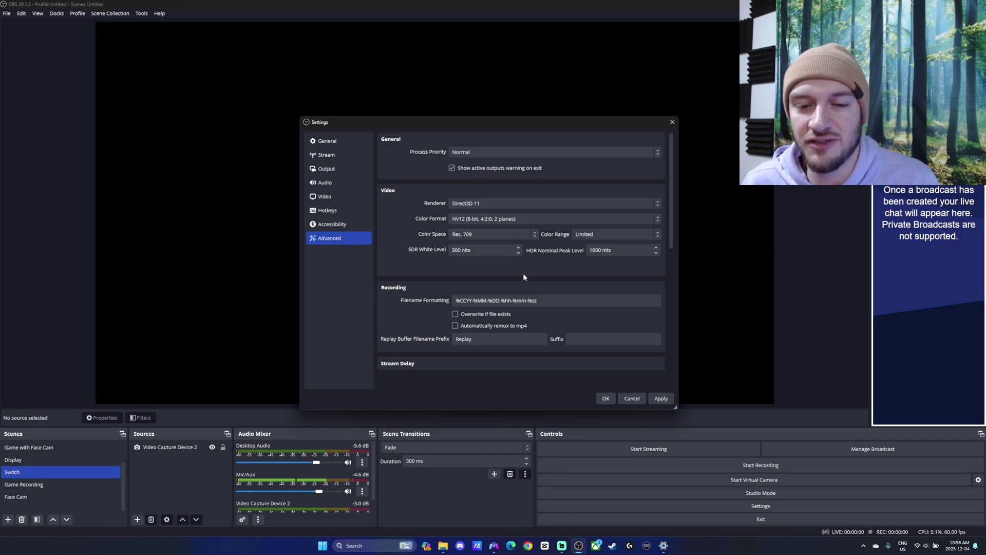
pyautogui.scroll(-3, 538, 267)
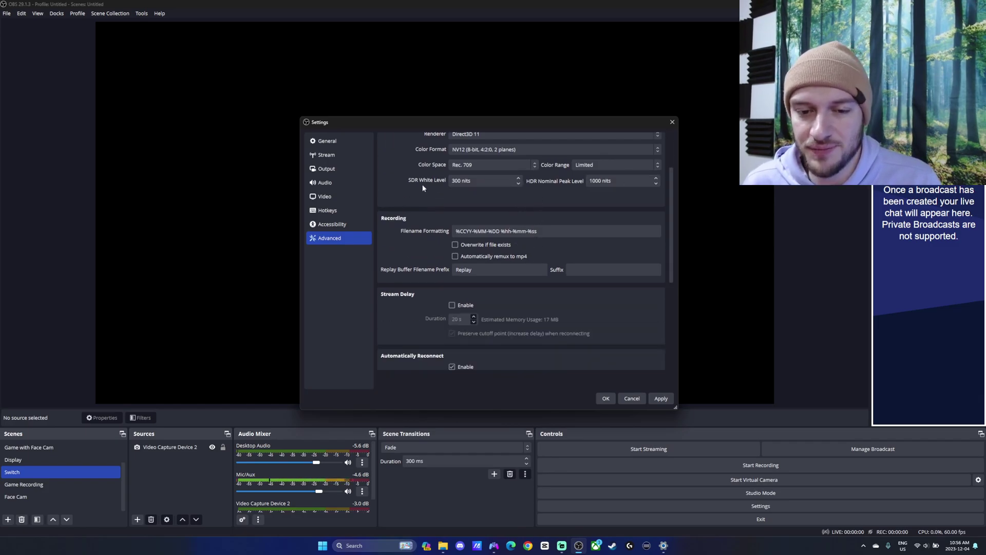
pyautogui.scroll(3, 437, 201)
pyautogui.scroll(-2, 425, 291)
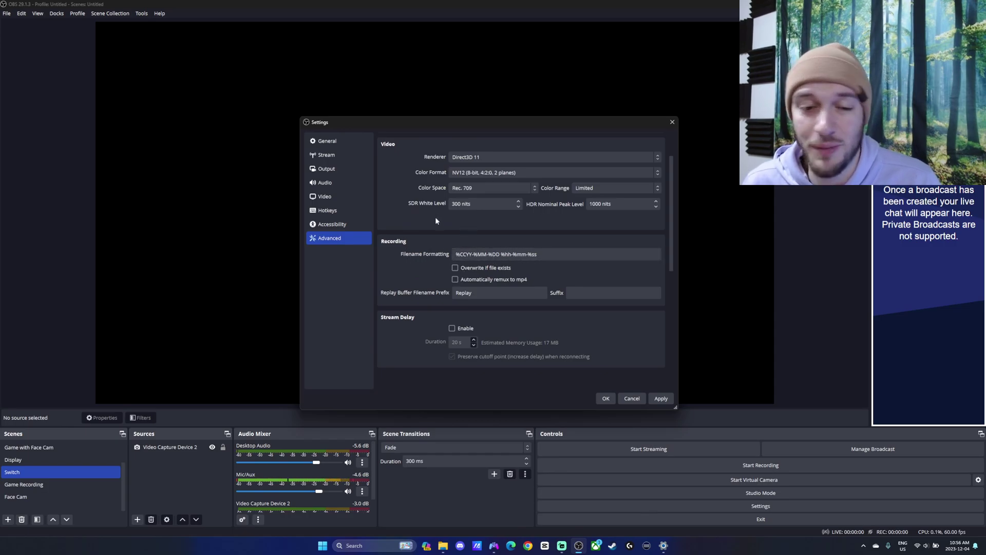
pyautogui.scroll(-1, 412, 255)
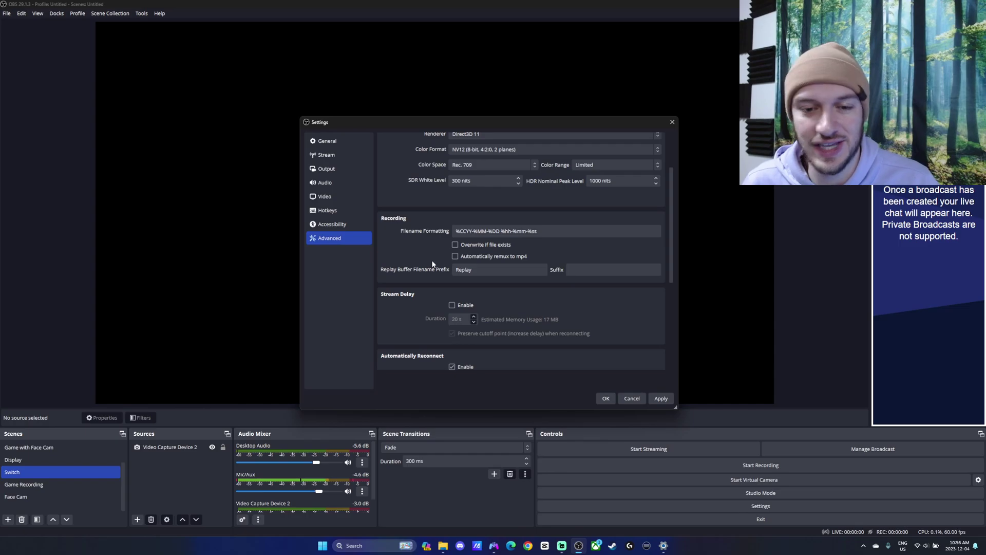
pyautogui.scroll(-2, 401, 245)
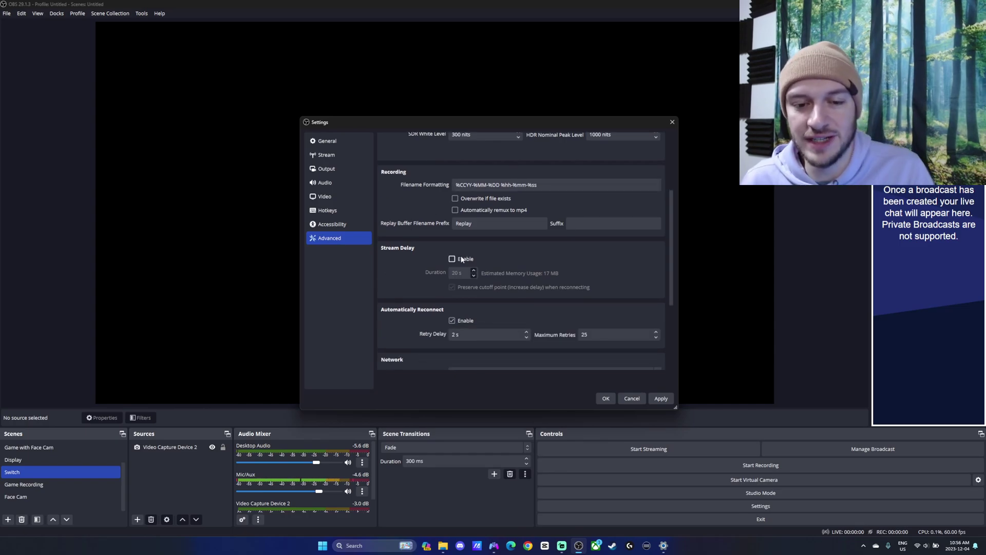
pyautogui.scroll(-1, 398, 279)
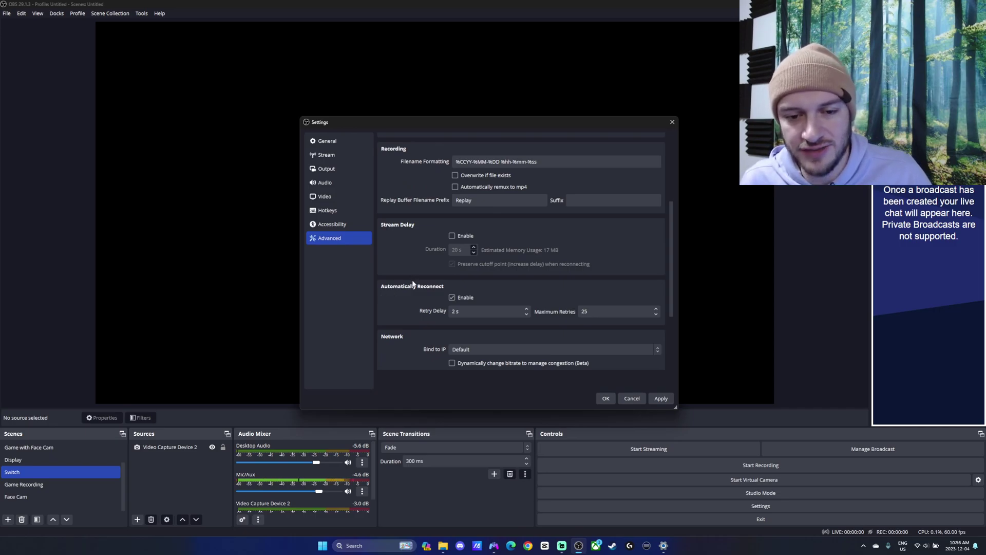
pyautogui.scroll(-1, 412, 279)
pyautogui.scroll(-3, 516, 274)
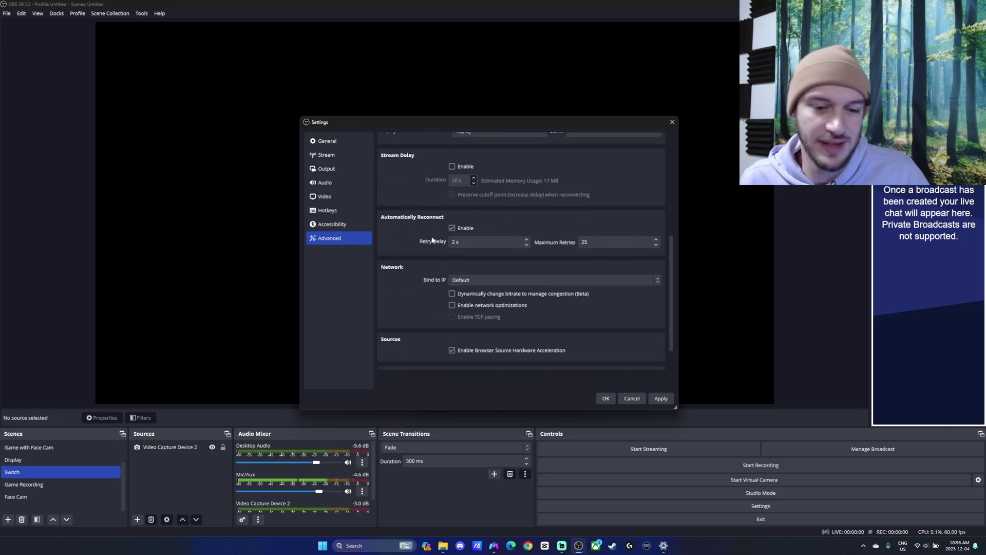
pyautogui.scroll(-1, 424, 288)
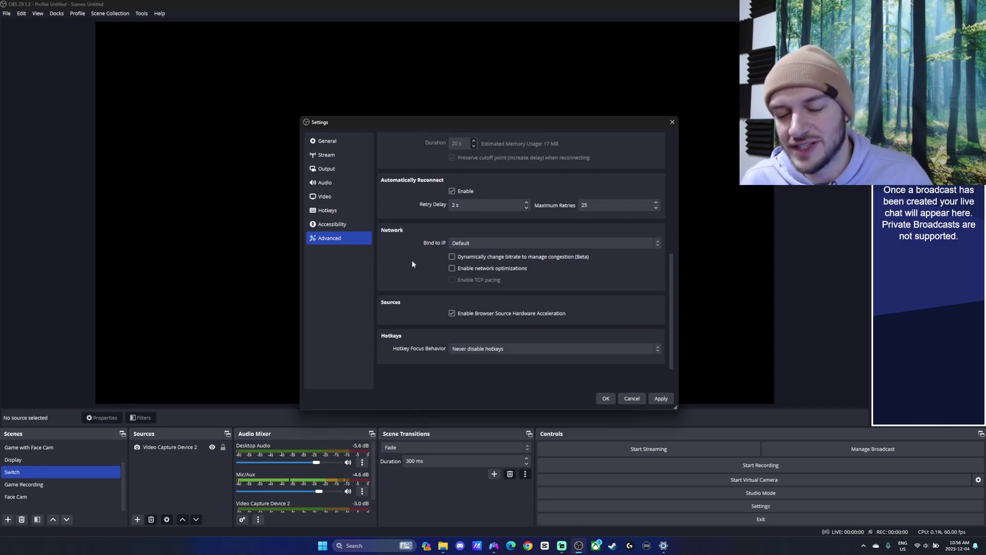
pyautogui.scroll(9, 398, 270)
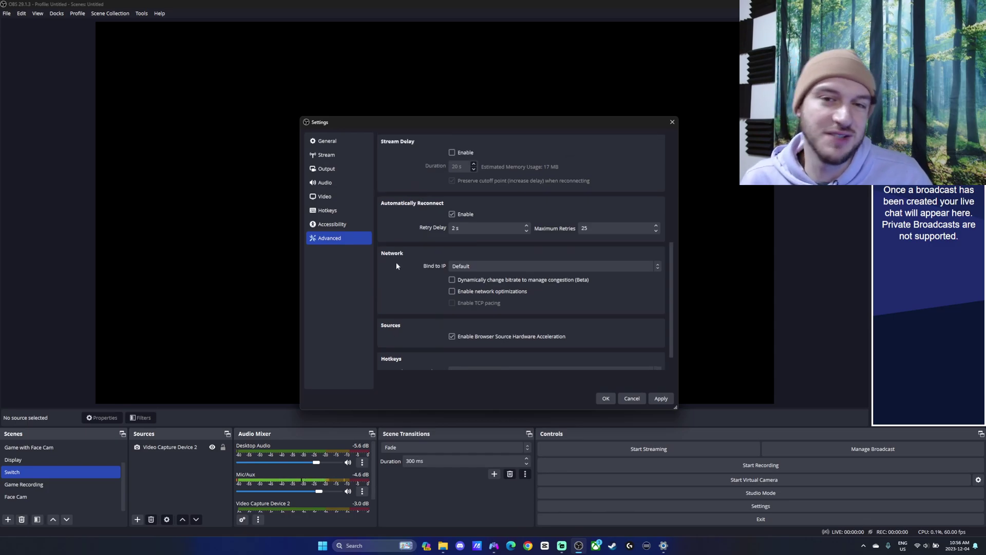
# Step: Step through General and Stream to Output Recording, confirming MKV, NVENC H.264, CQP 18, P7: Slowest
pyautogui.click(329, 140)
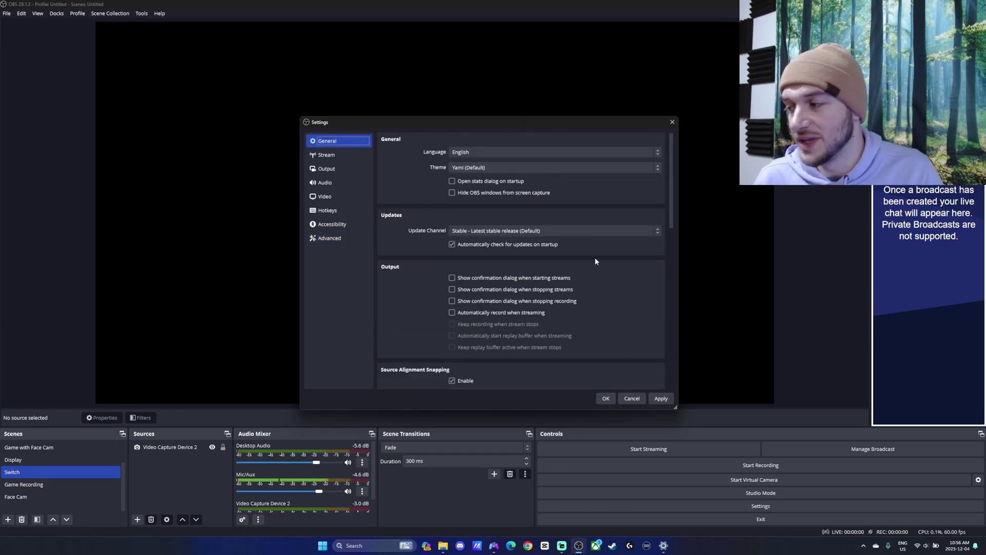
pyautogui.click(335, 158)
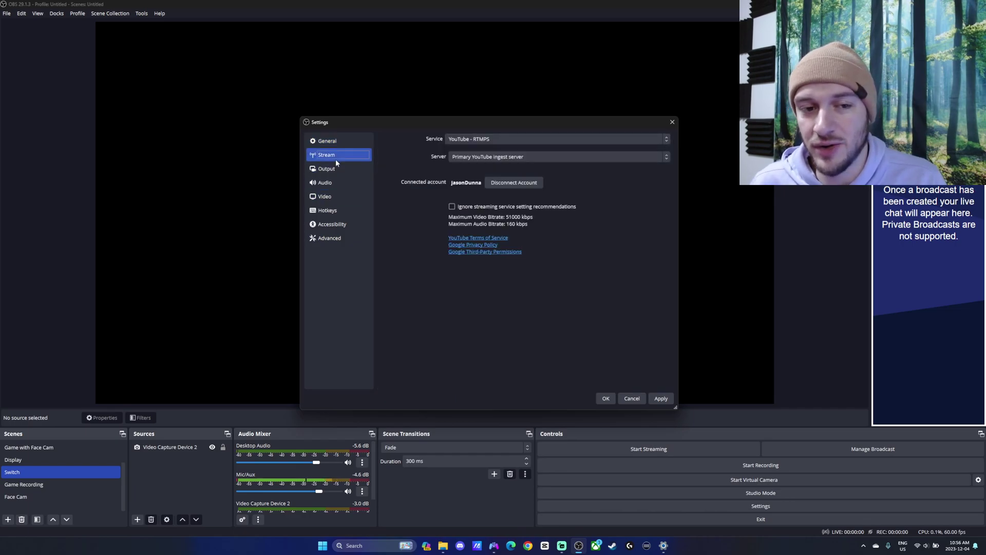
pyautogui.click(329, 168)
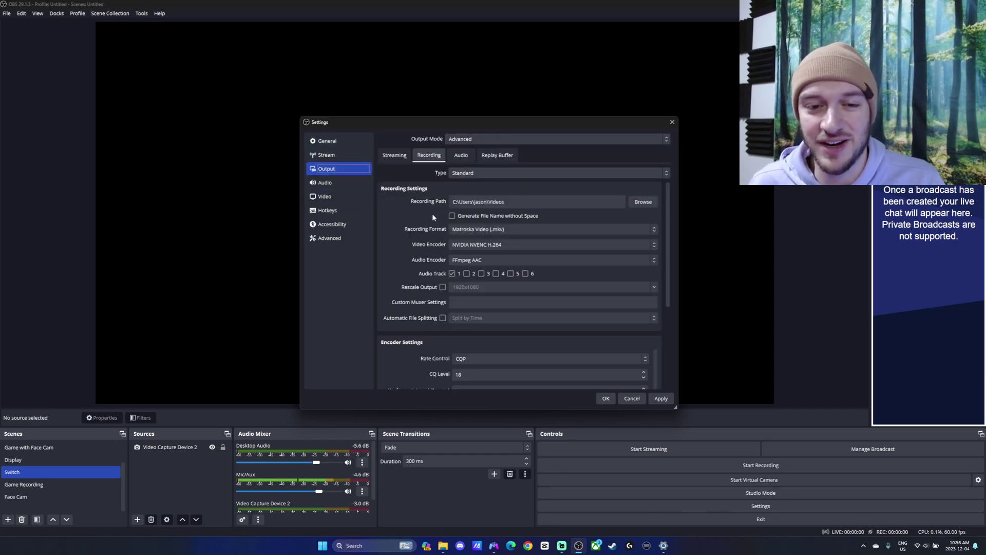
pyautogui.scroll(-5, 424, 236)
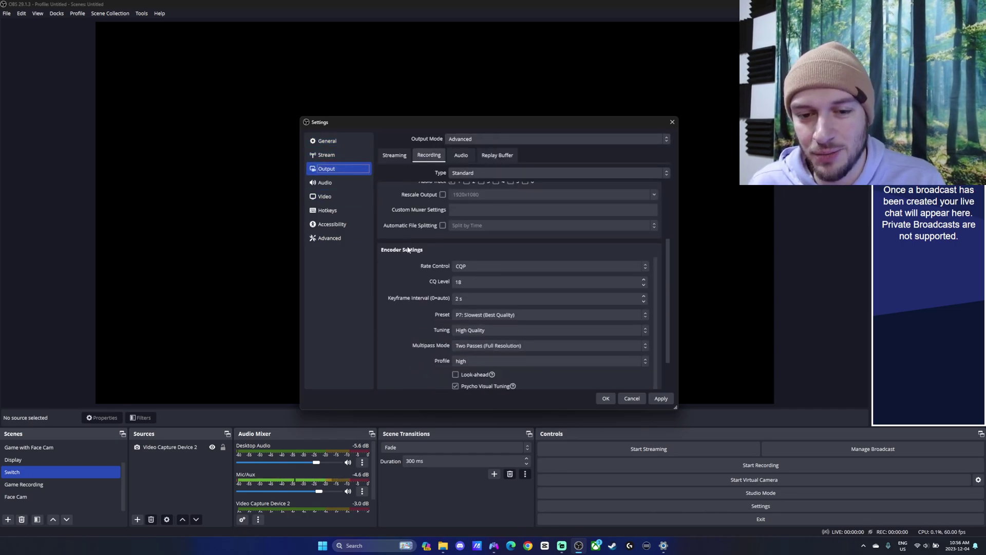